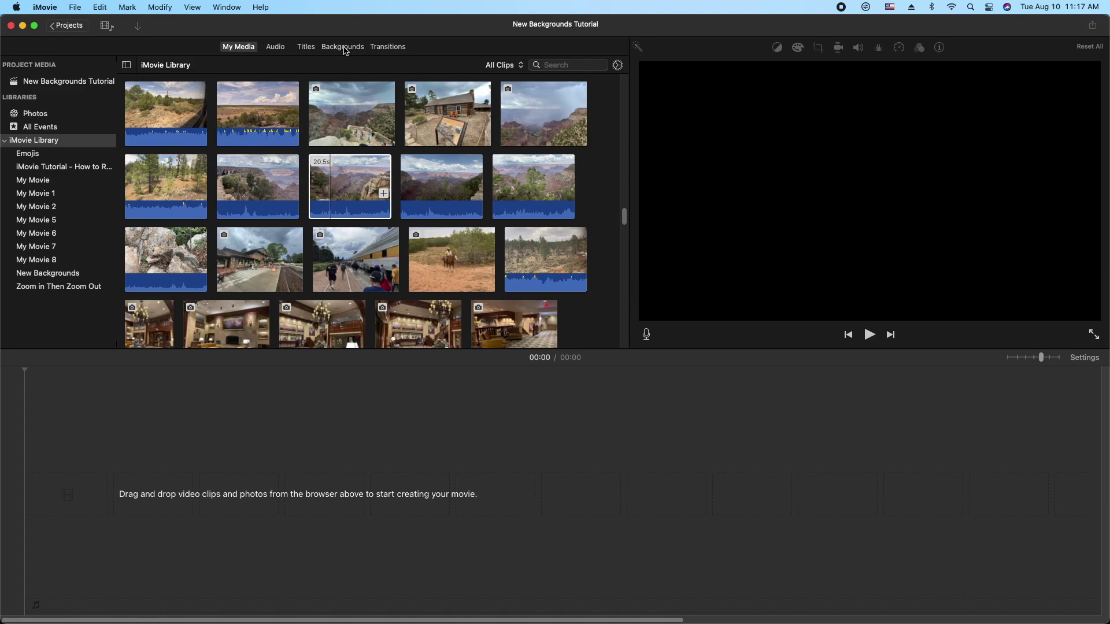
# Step: Drag the blue Triangles background from Backgrounds into the empty timeline as a 4-second clip
pyautogui.click(343, 47)
pyautogui.scroll(-3, 486, 234)
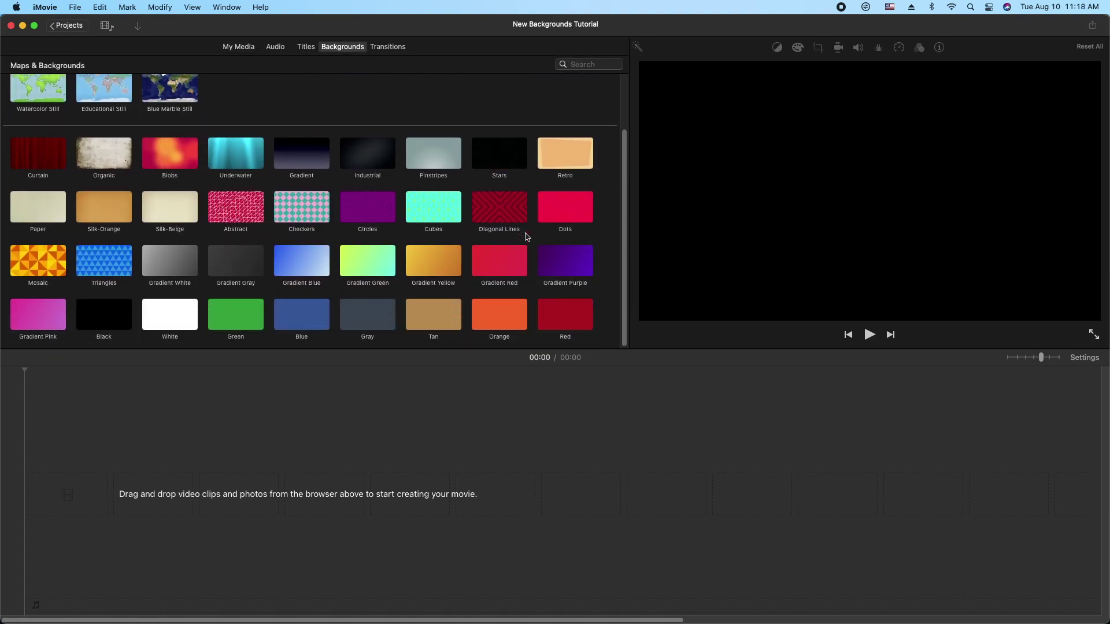
pyautogui.moveTo(601, 353); pyautogui.dragTo(597, 415)
pyautogui.scroll(-2, 468, 189)
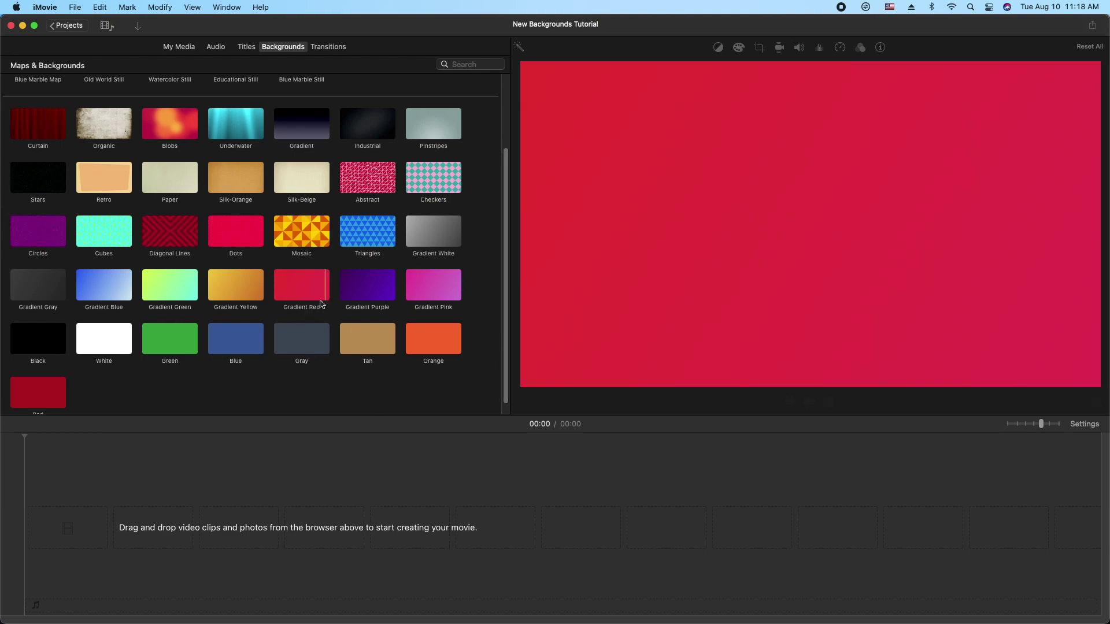
pyautogui.click(368, 231)
pyautogui.moveTo(359, 235); pyautogui.dragTo(124, 479)
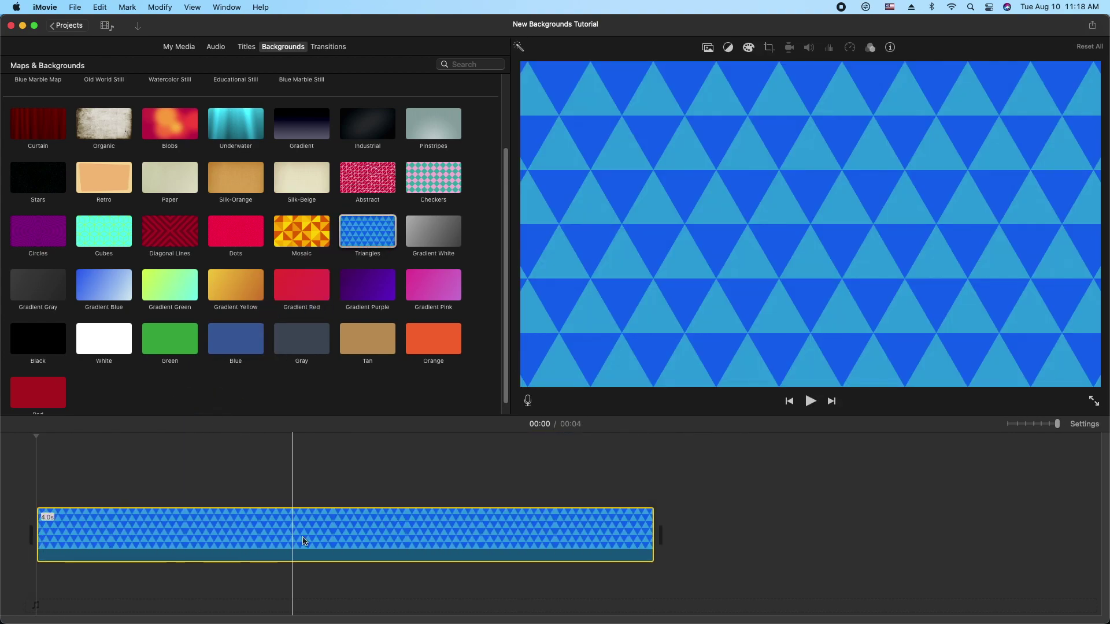
pyautogui.click(380, 516)
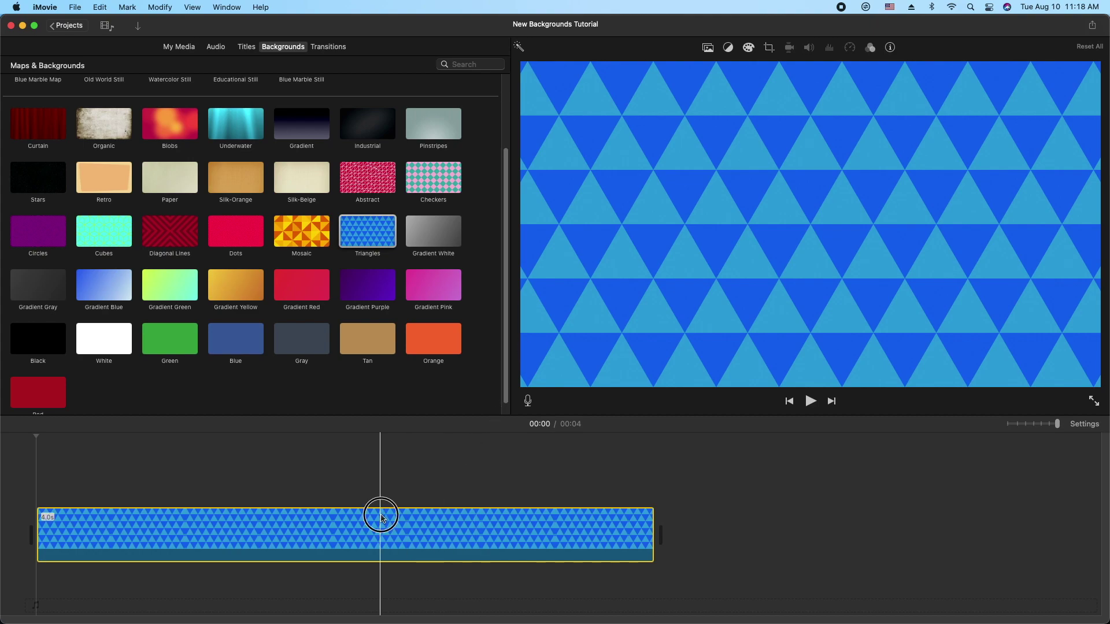
# Step: Recolour the Triangles background with Color 1 Snow and Color 2 Maraschino
pyautogui.click(398, 521)
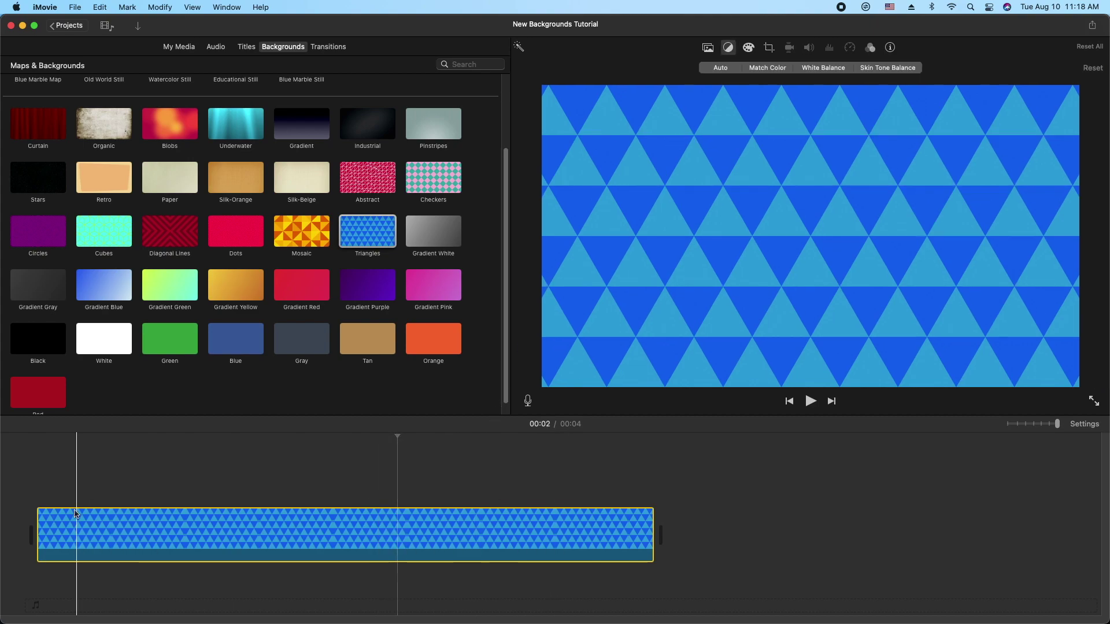
pyautogui.click(708, 48)
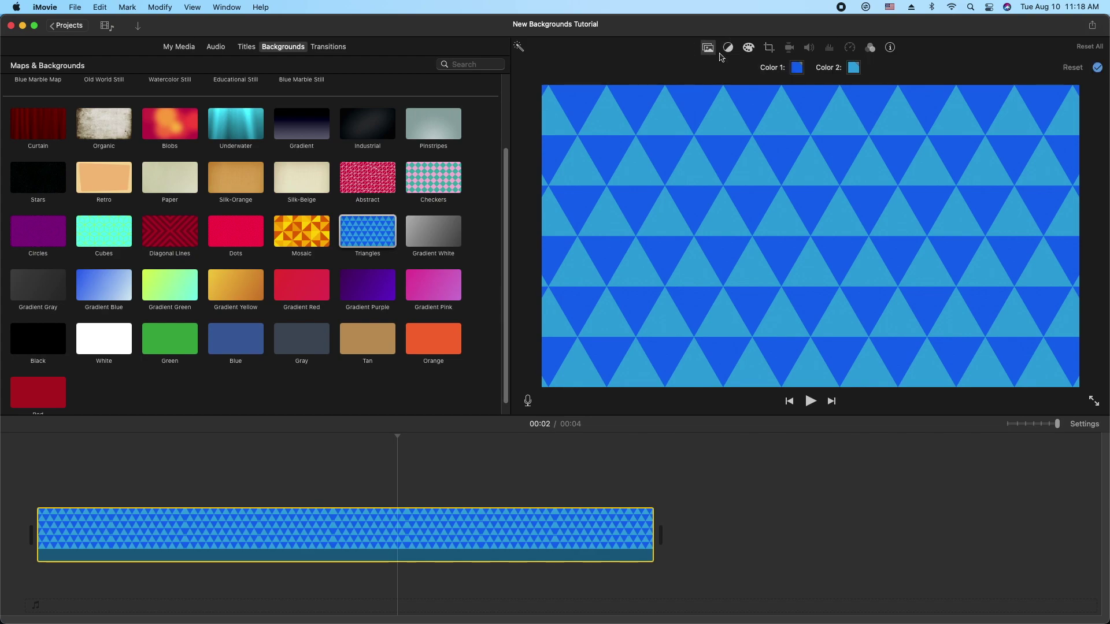
pyautogui.click(797, 68)
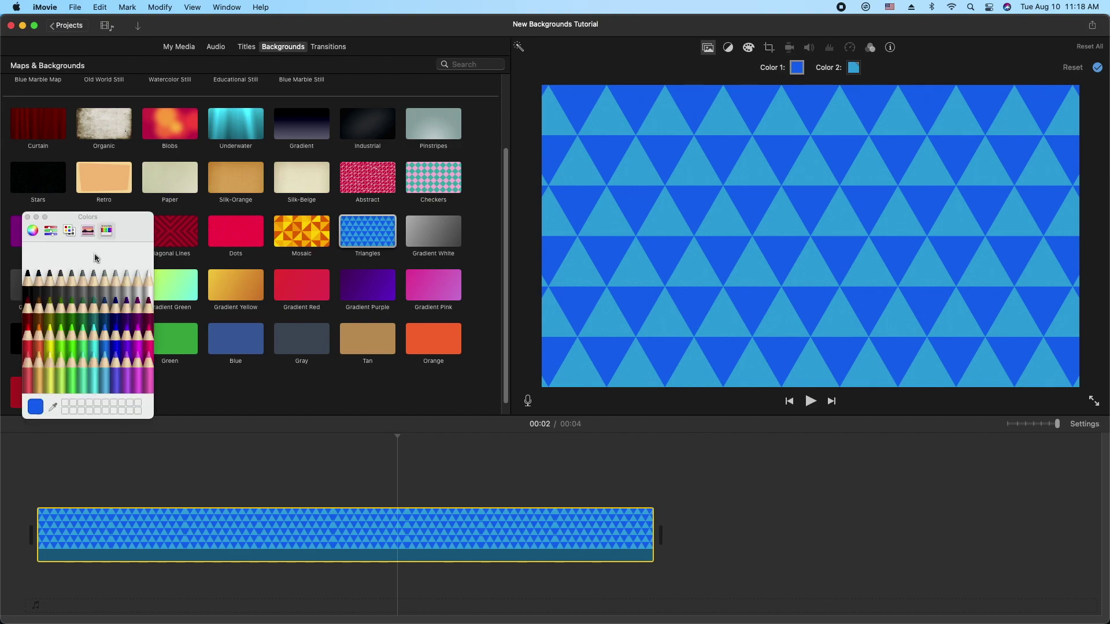
pyautogui.click(147, 278)
pyautogui.click(854, 68)
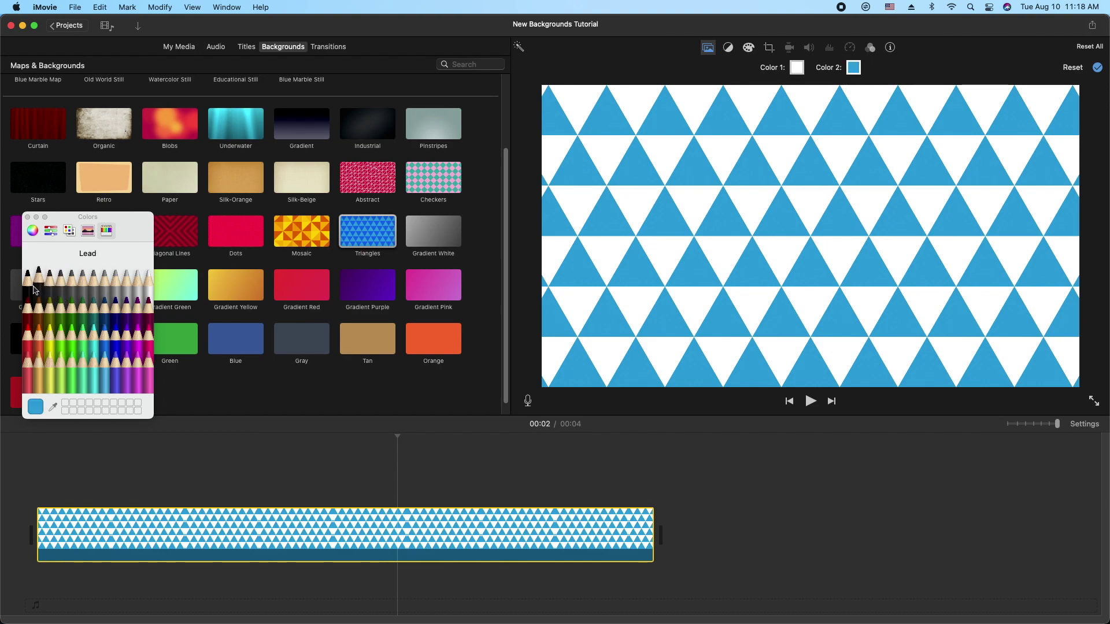
pyautogui.click(27, 349)
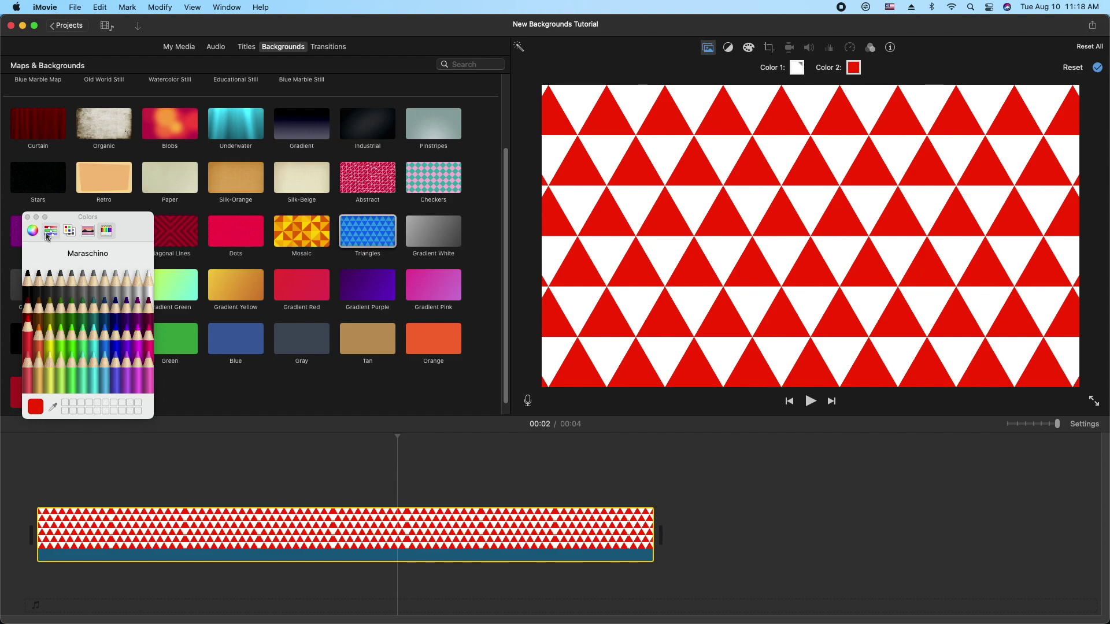
pyautogui.click(27, 217)
# Step: Delete the Triangles clip and add the Circles background to the empty project
pyautogui.click(307, 526)
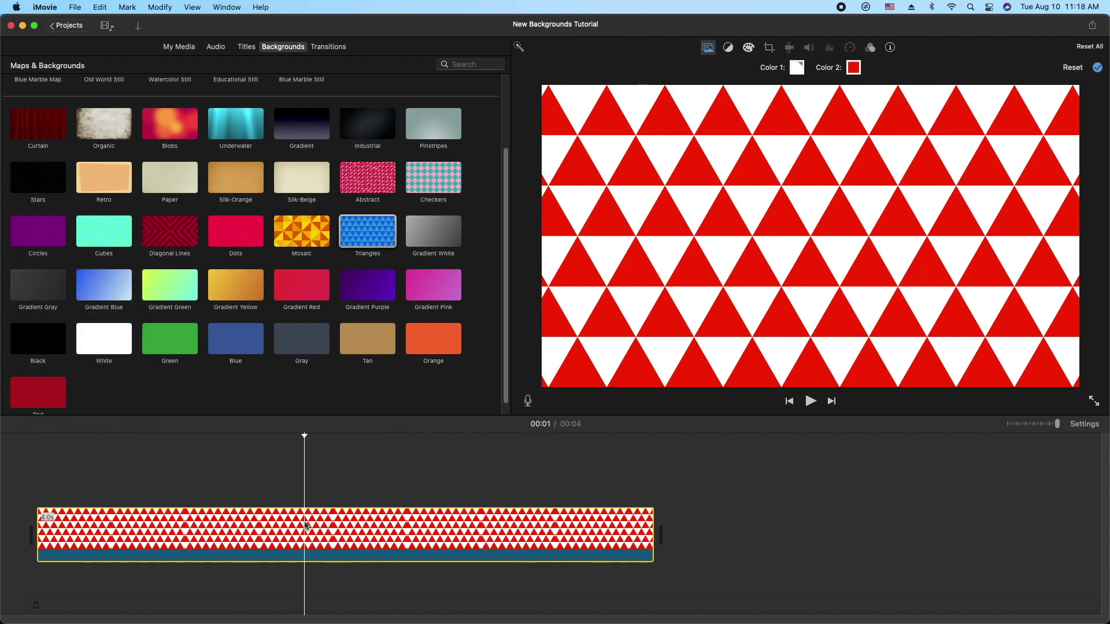
pyautogui.press('Delete')
pyautogui.moveTo(63, 249); pyautogui.dragTo(129, 512)
# Step: Recolour the Circles background with Color 1 Ice and Color 2 Strawberry
pyautogui.click(272, 540)
pyautogui.click(708, 48)
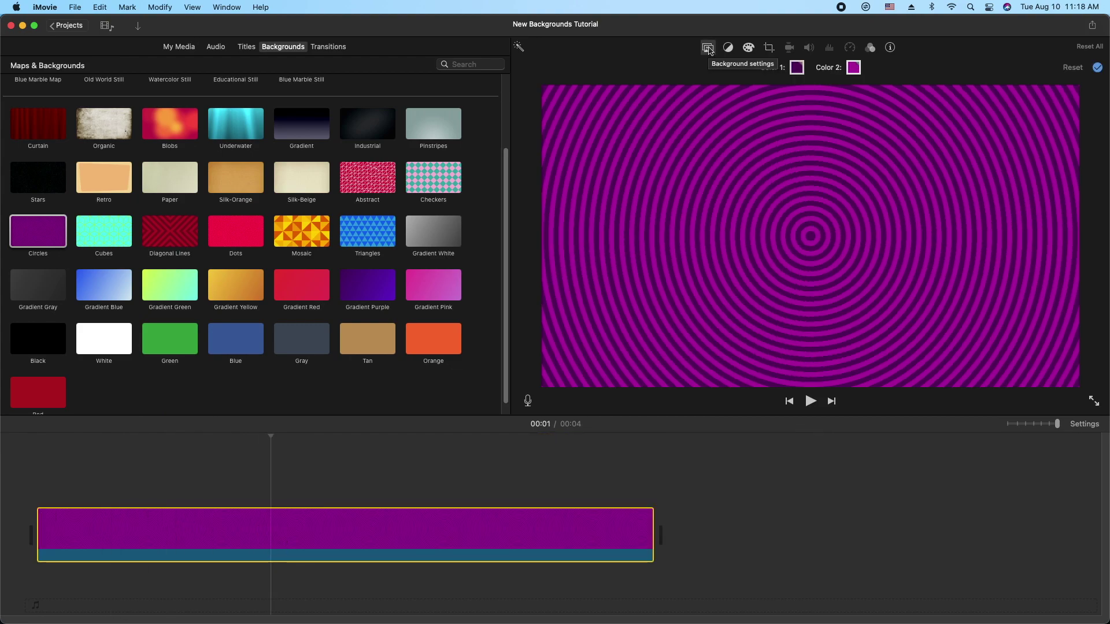
pyautogui.click(796, 67)
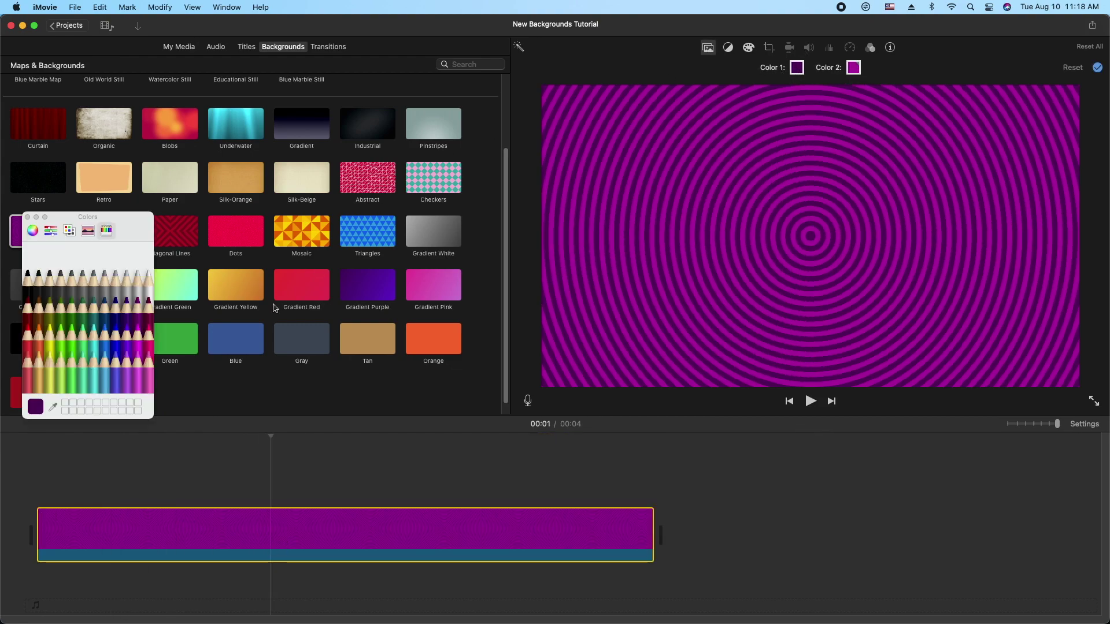
pyautogui.click(94, 349)
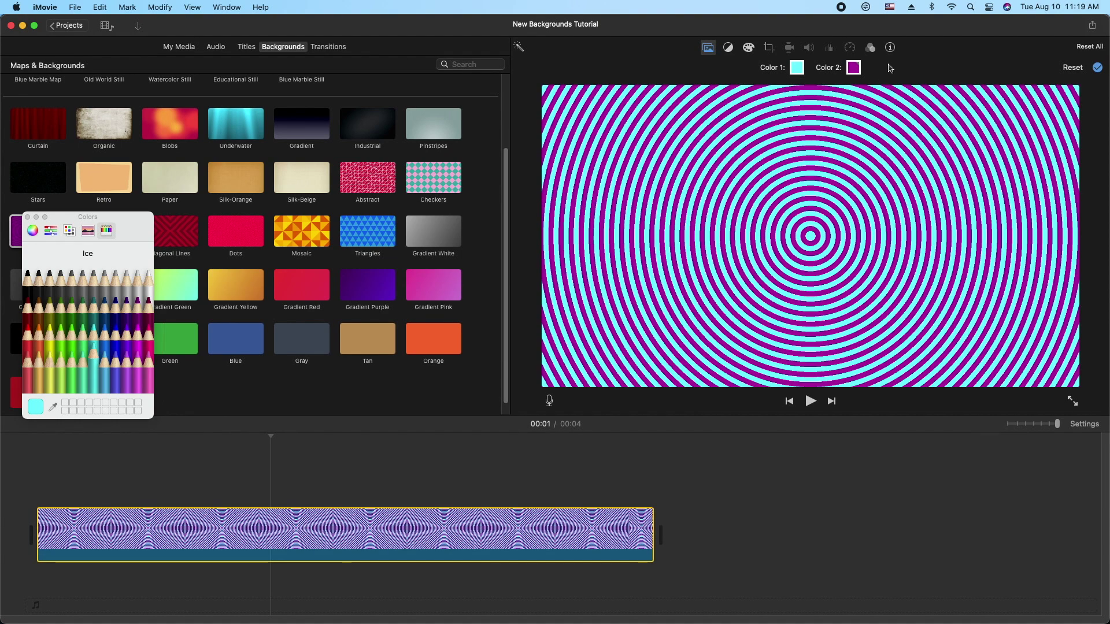
pyautogui.click(853, 68)
pyautogui.click(129, 340)
pyautogui.click(148, 342)
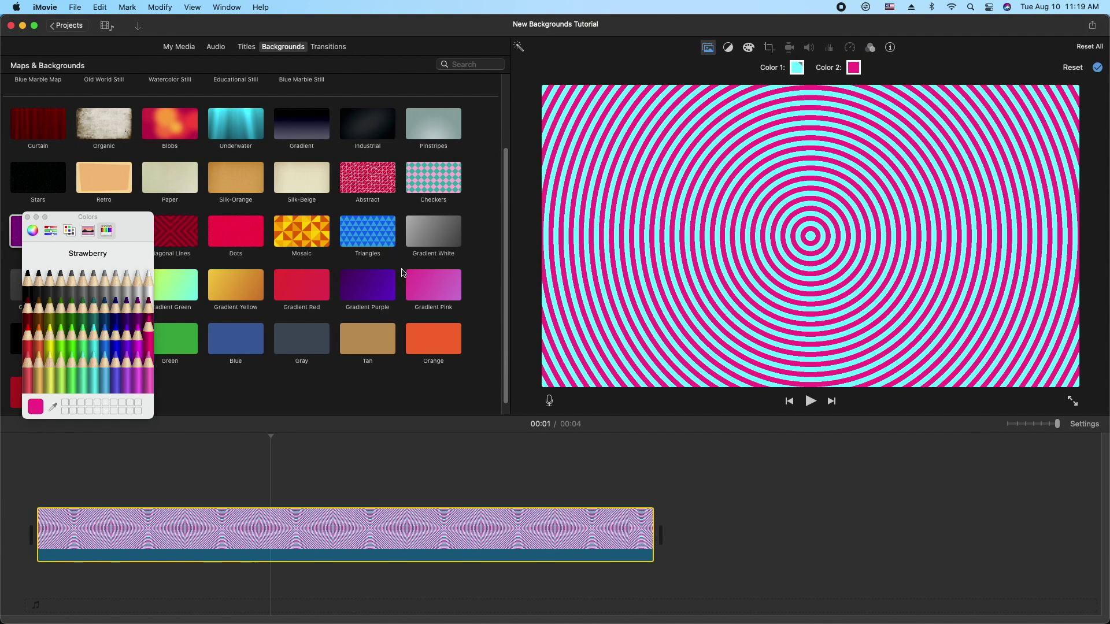
# Step: Delete the Circles clip and close the Colors panel
pyautogui.click(362, 525)
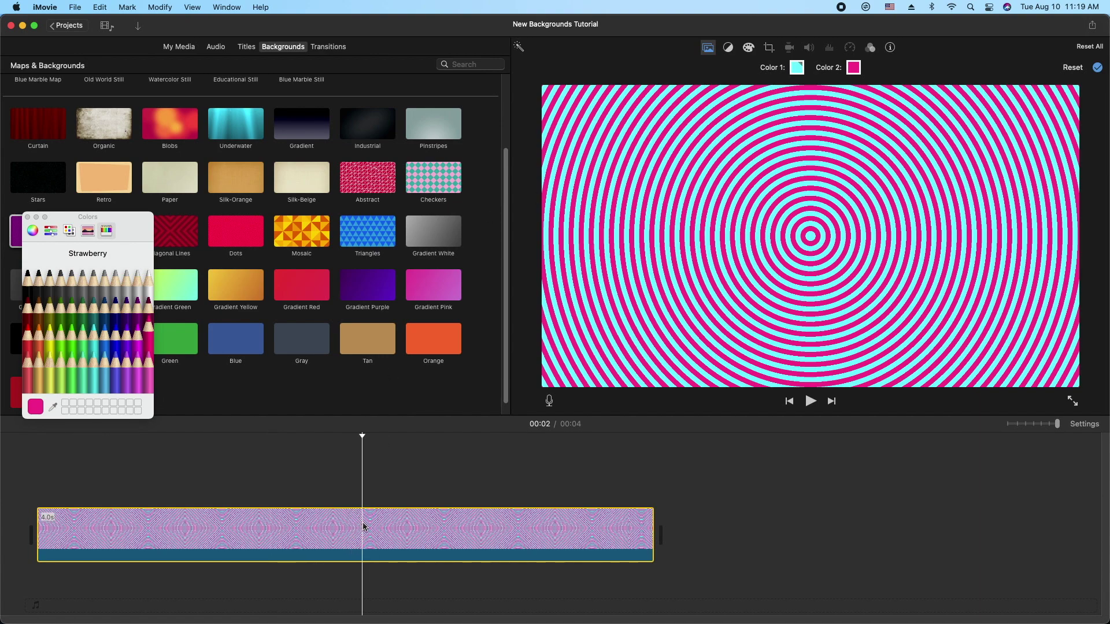
pyautogui.press('Delete')
pyautogui.click(275, 48)
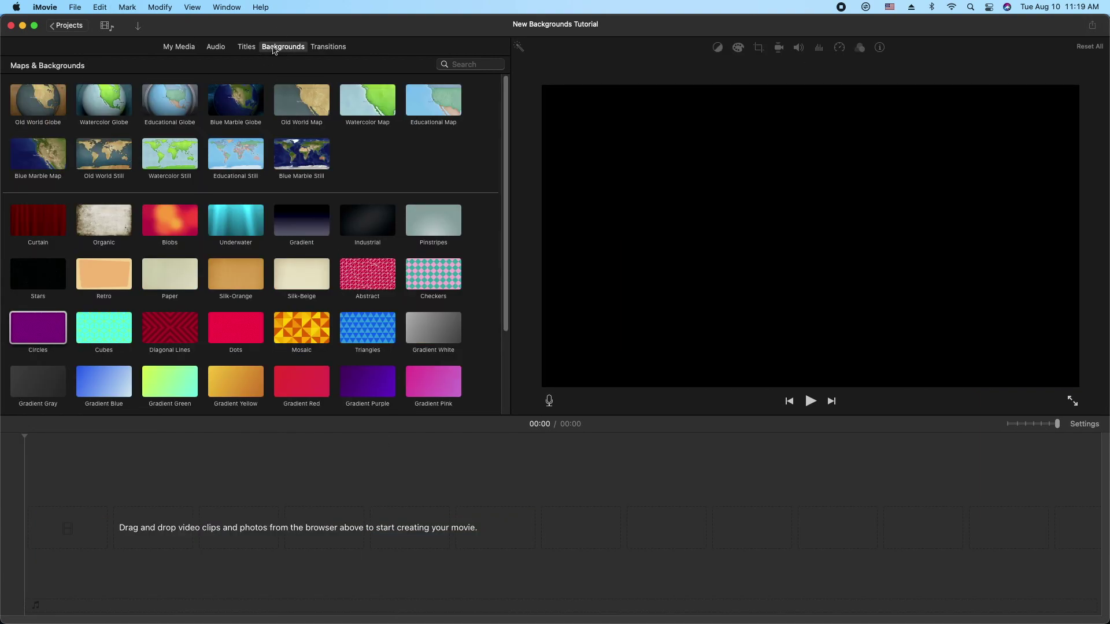
# Step: Add the 20.5-second Grand Canyon clip from My Media to the timeline
pyautogui.click(178, 47)
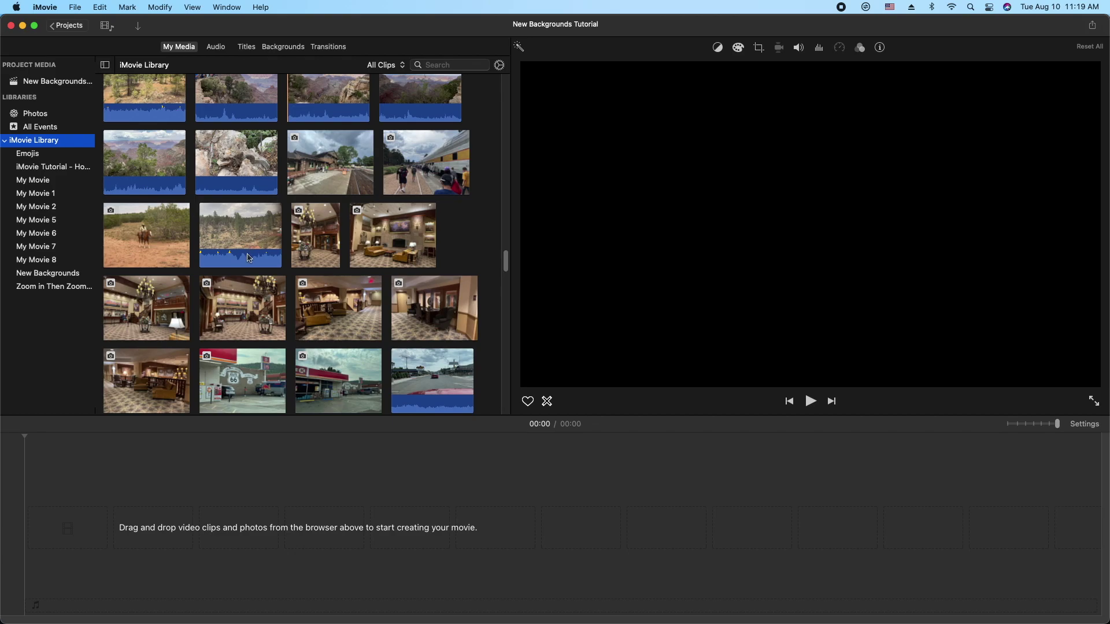
pyautogui.scroll(3, 249, 258)
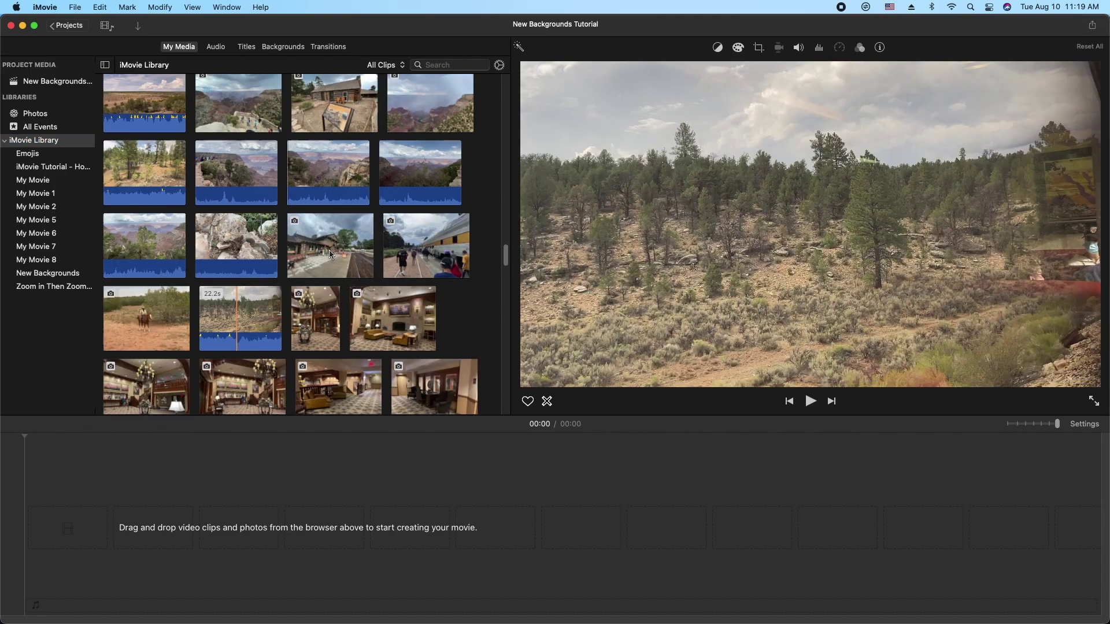
pyautogui.click(241, 173)
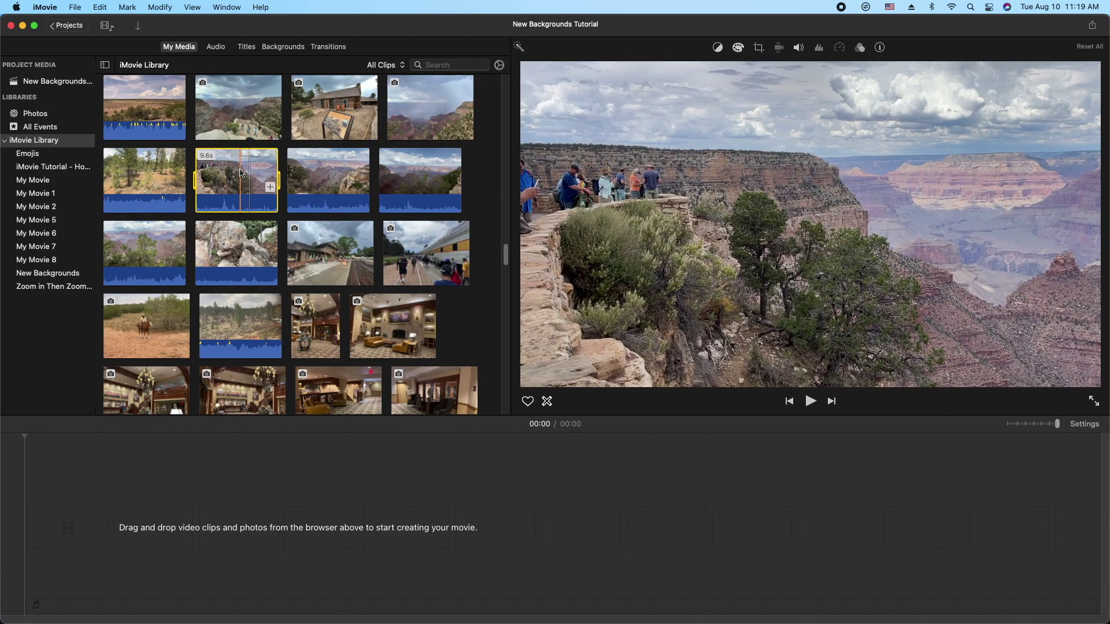
pyautogui.moveTo(323, 181); pyautogui.dragTo(170, 491)
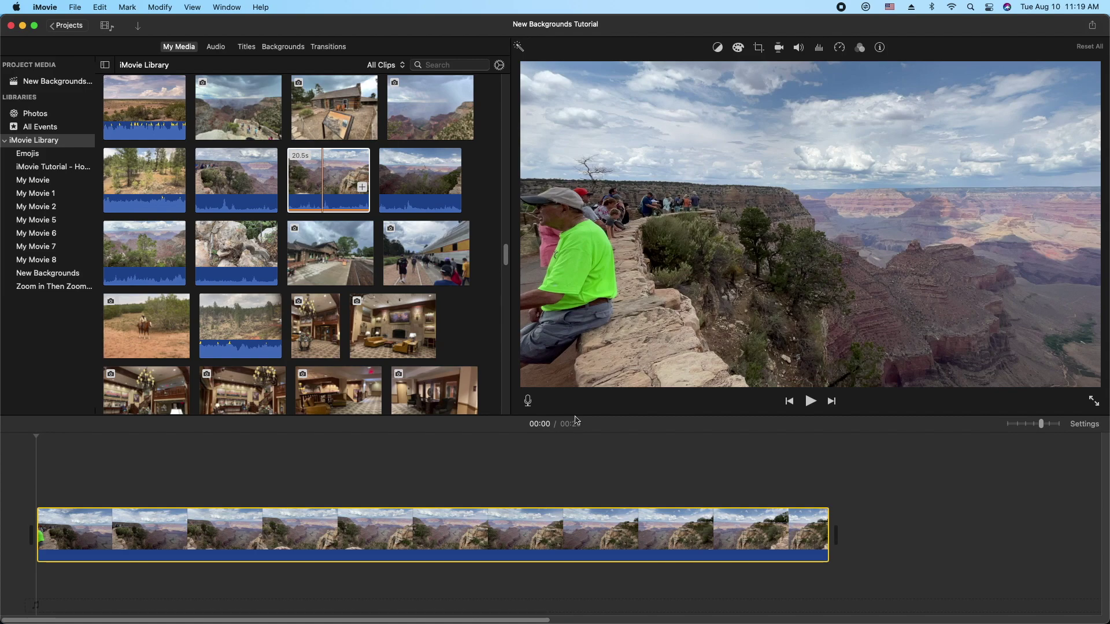
# Step: Enlarge the timeline and increase the Clip Size slider for larger thumbnails
pyautogui.moveTo(575, 414); pyautogui.dragTo(575, 355)
pyautogui.click(1085, 364)
pyautogui.moveTo(983, 499); pyautogui.dragTo(978, 499)
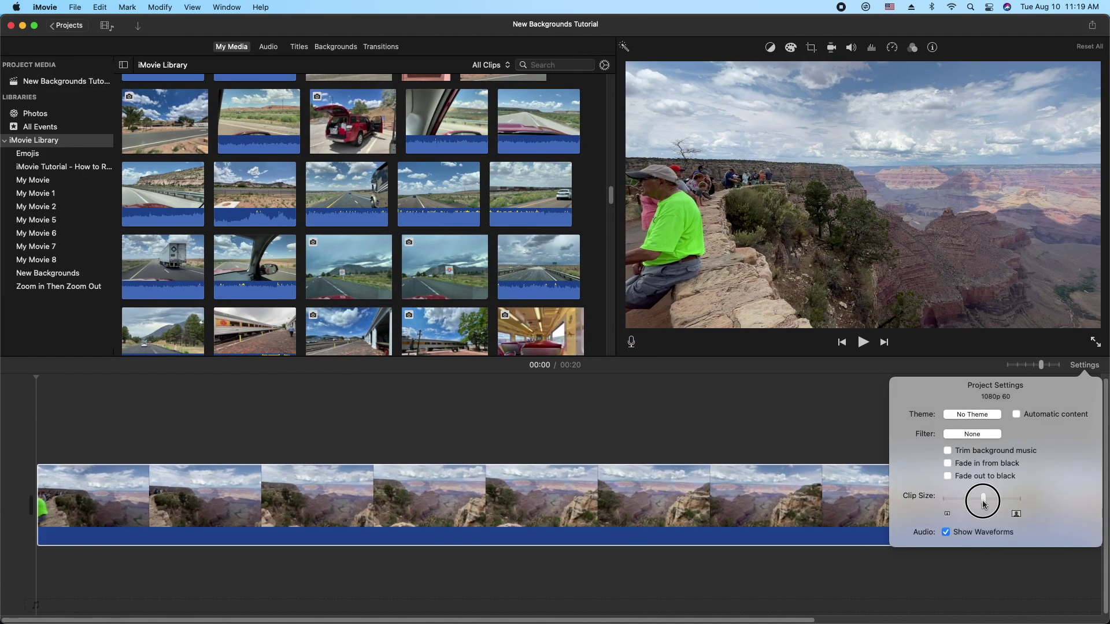
pyautogui.click(190, 497)
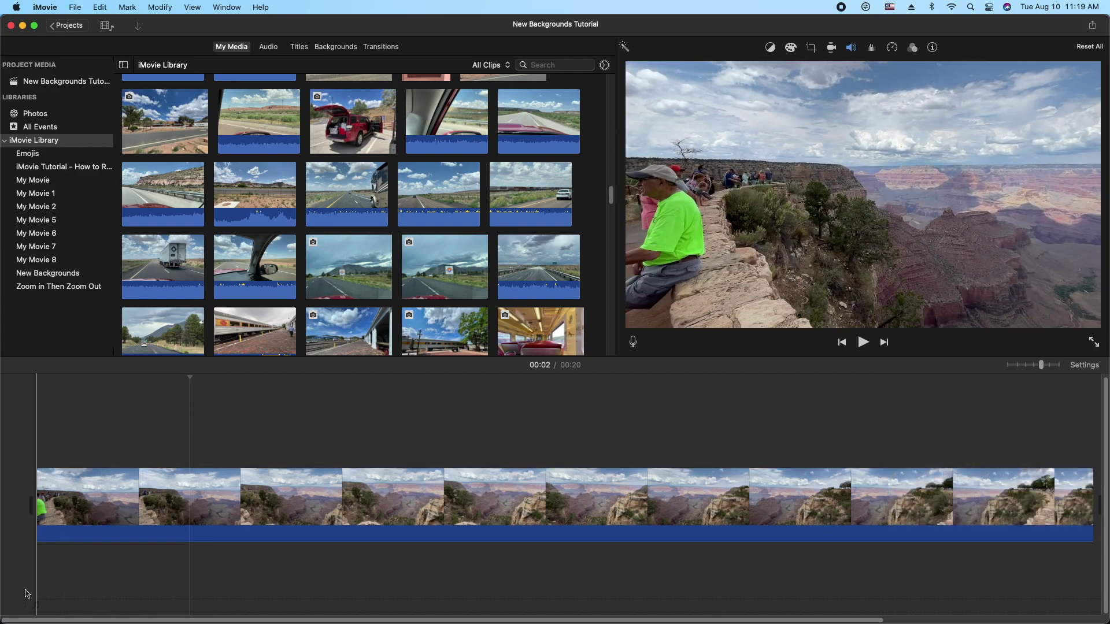
# Step: Insert a 4-second Gradient Green background before the Grand Canyon clip
pyautogui.click(341, 46)
pyautogui.scroll(-2, 465, 179)
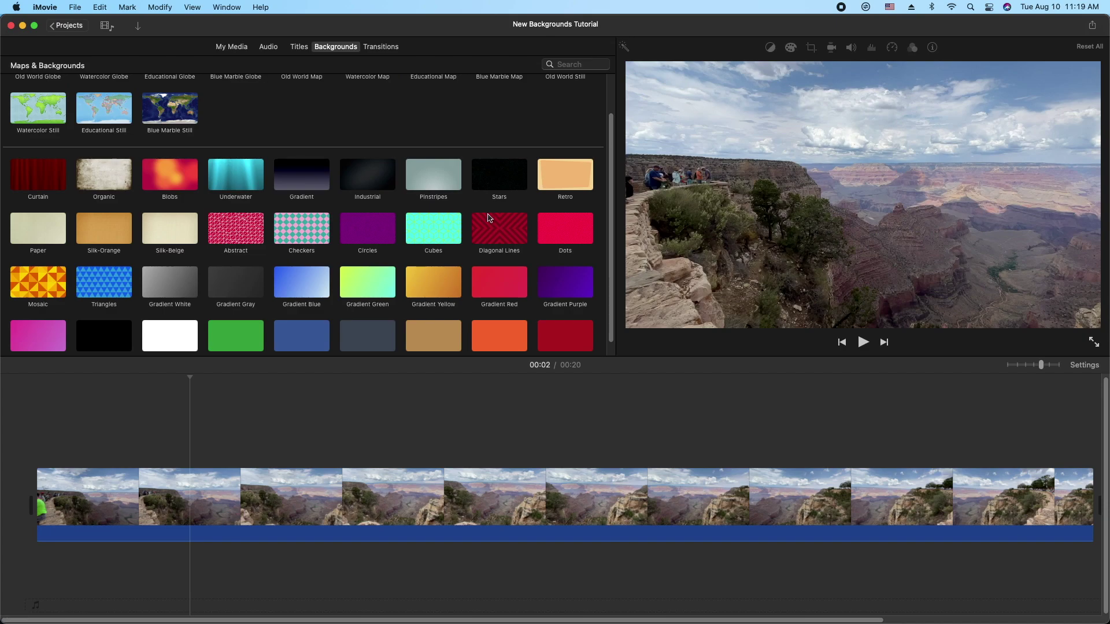
pyautogui.click(201, 500)
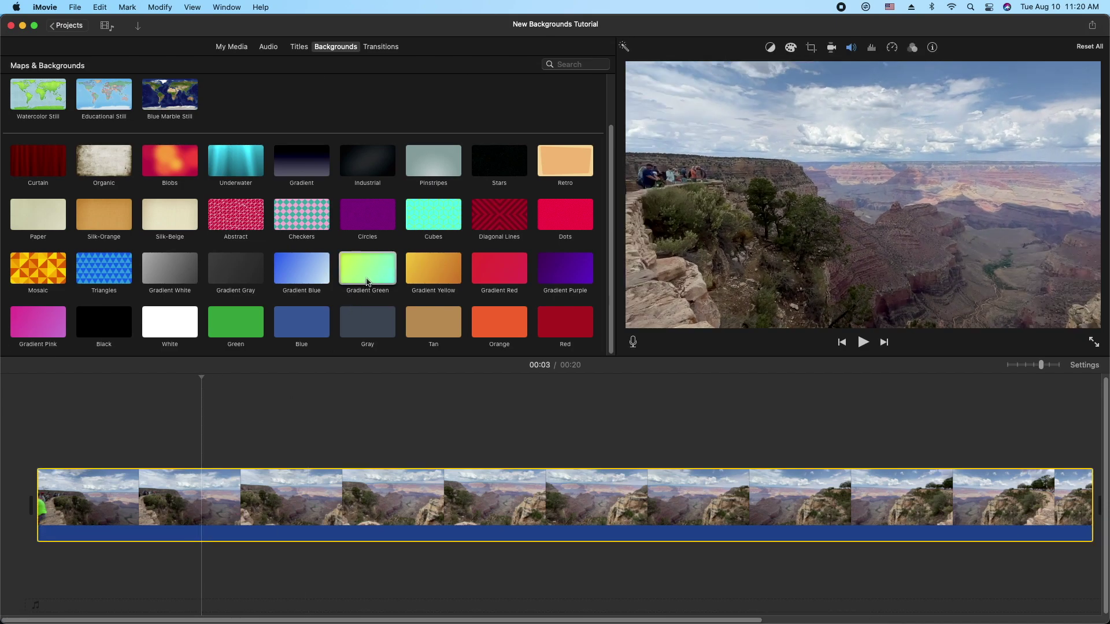
pyautogui.moveTo(359, 273); pyautogui.dragTo(26, 500)
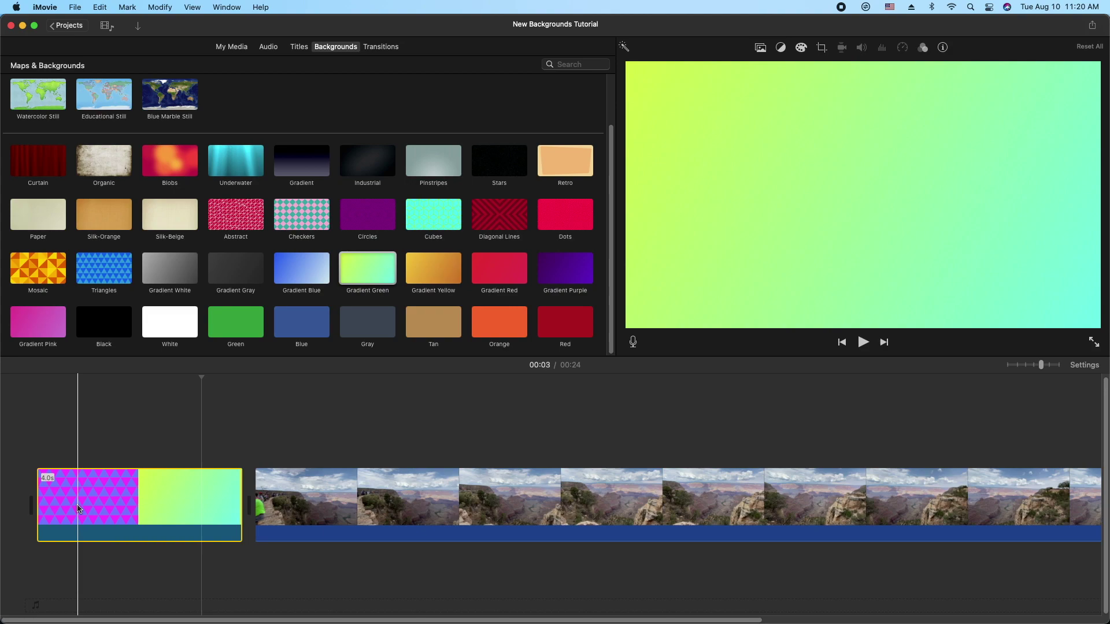
pyautogui.click(55, 498)
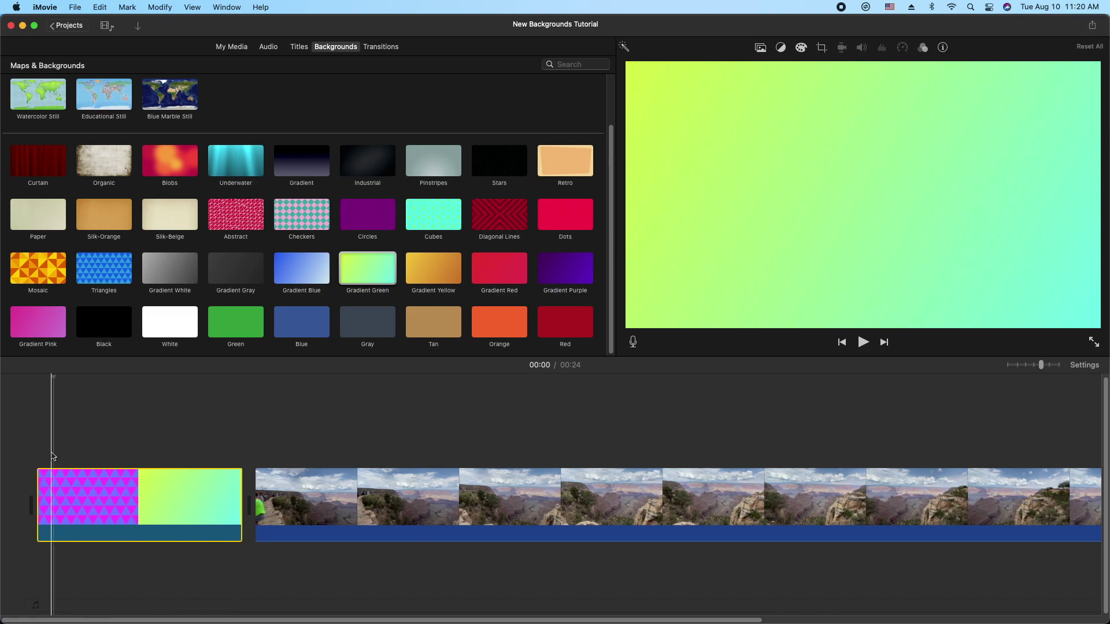
pyautogui.press('space')
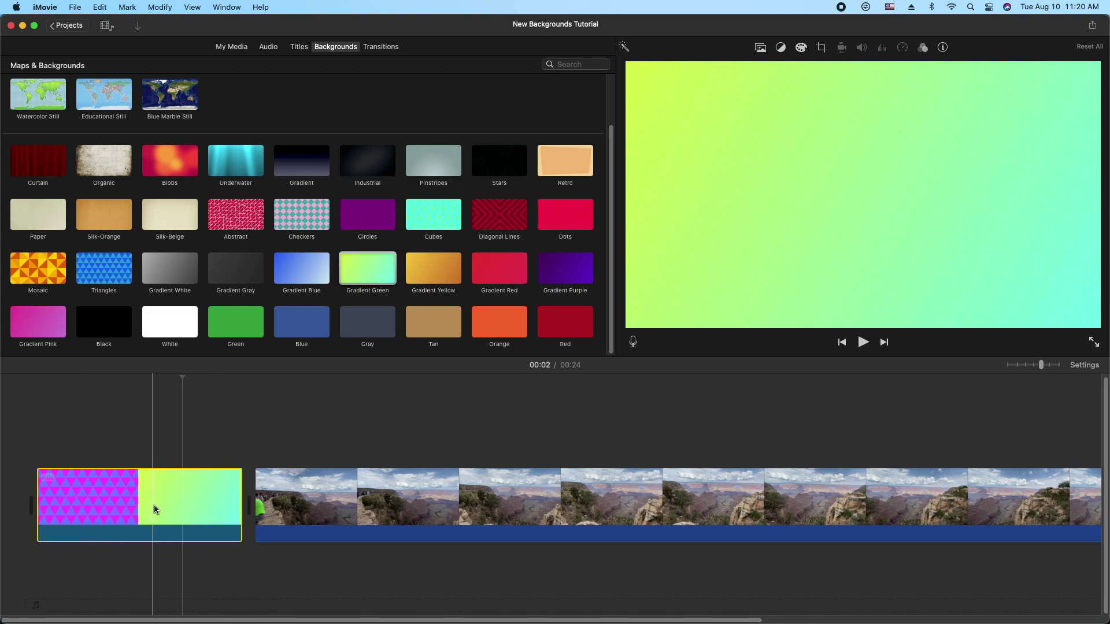
pyautogui.click(68, 489)
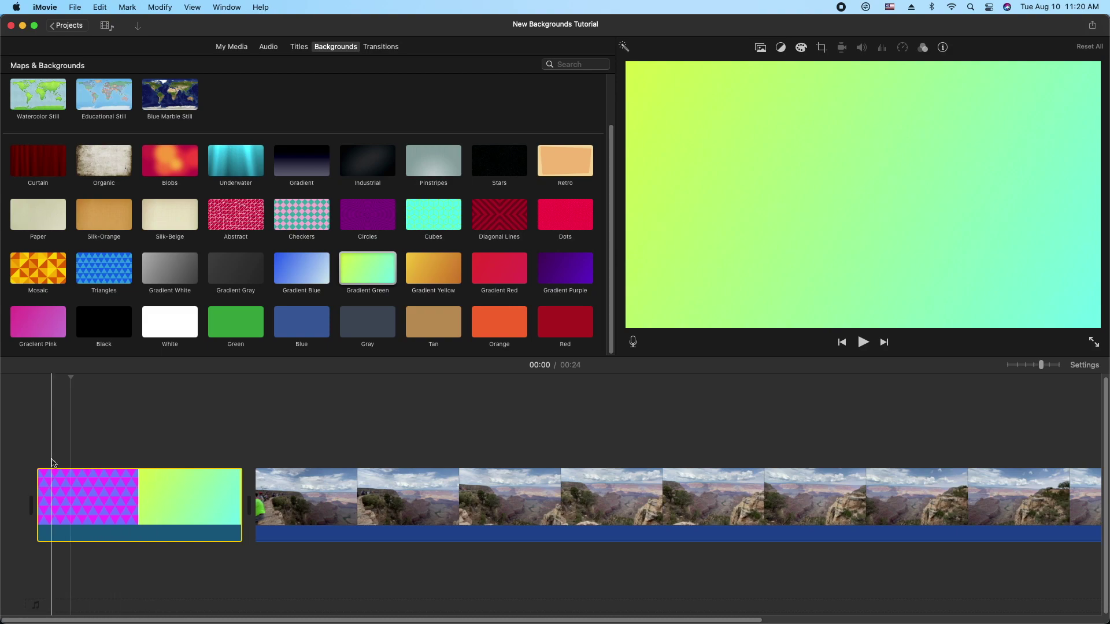
pyautogui.press('space')
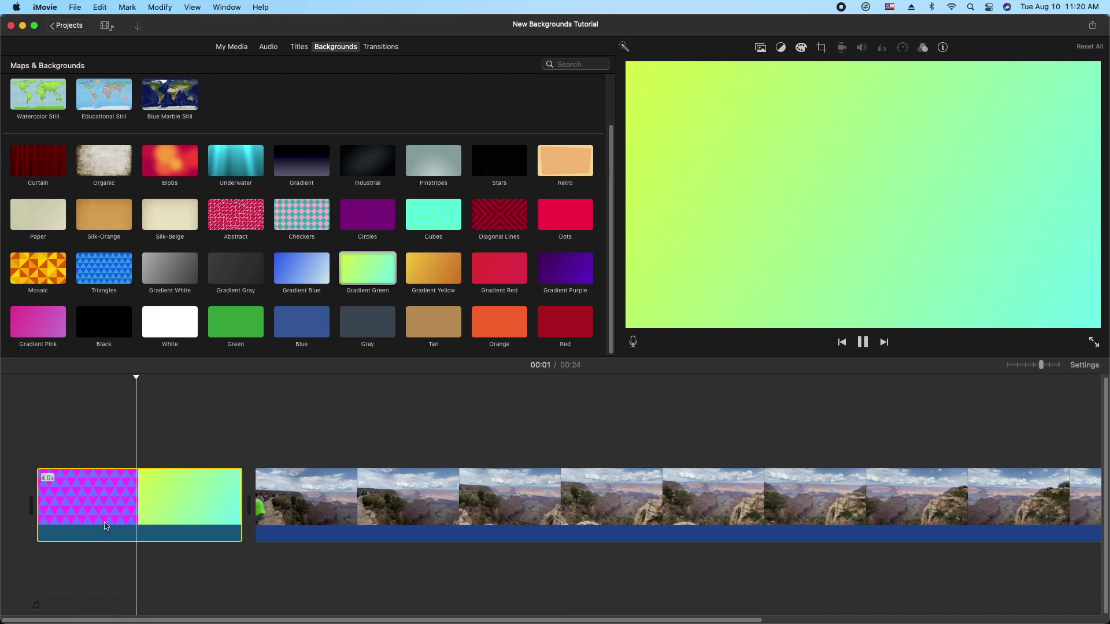
pyautogui.press('space')
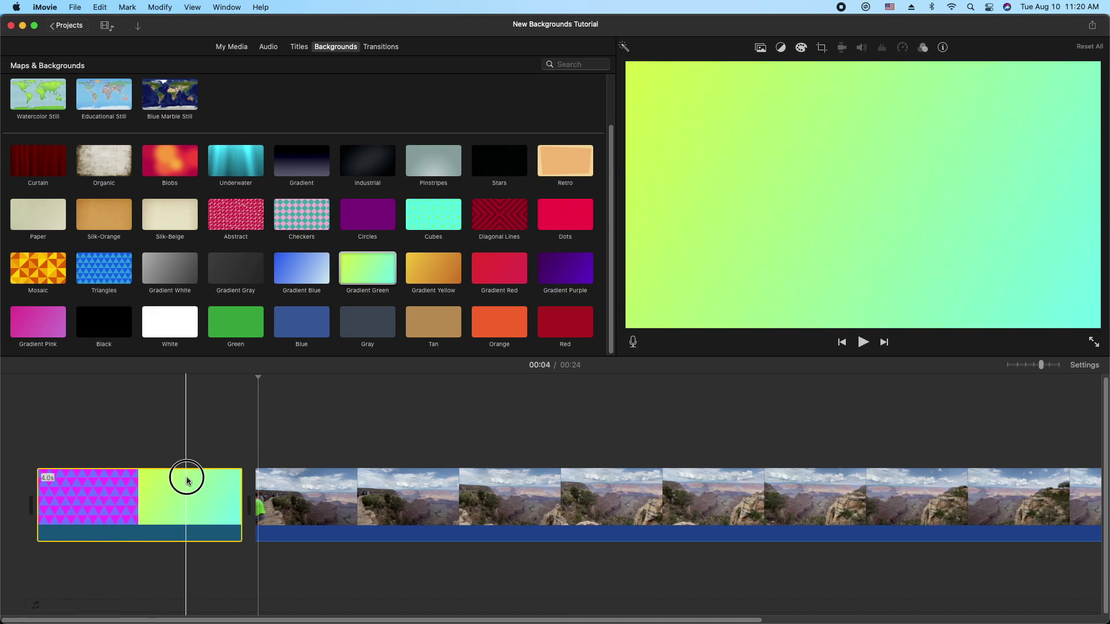
# Step: Set the opening gradient's Color 2 to blue for a yellow-to-blue blend
pyautogui.click(170, 482)
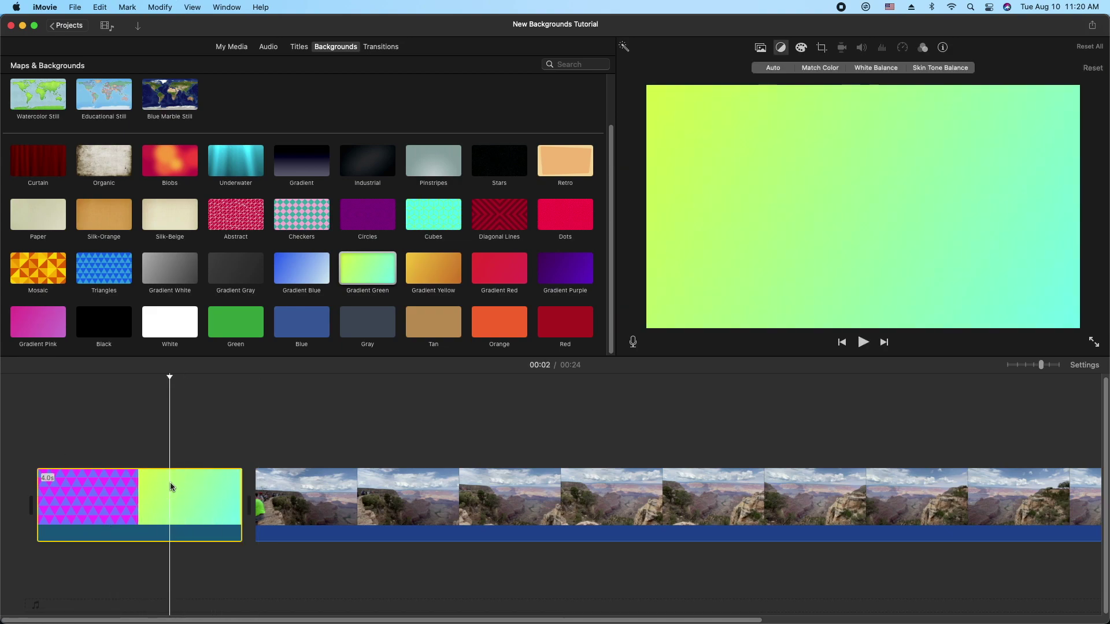
pyautogui.click(760, 49)
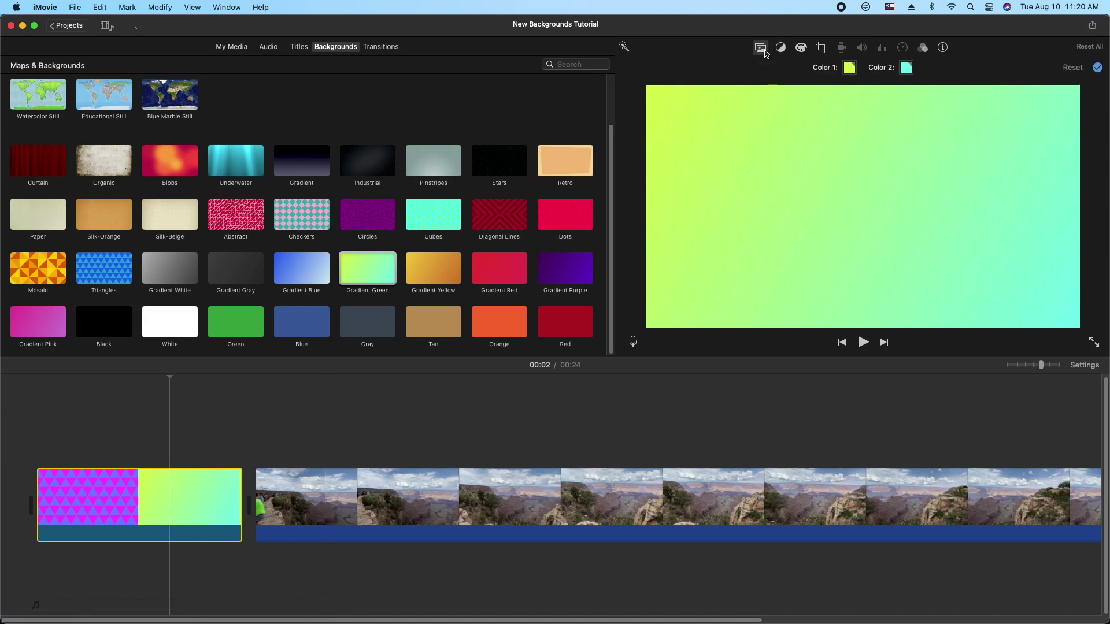
pyautogui.click(906, 67)
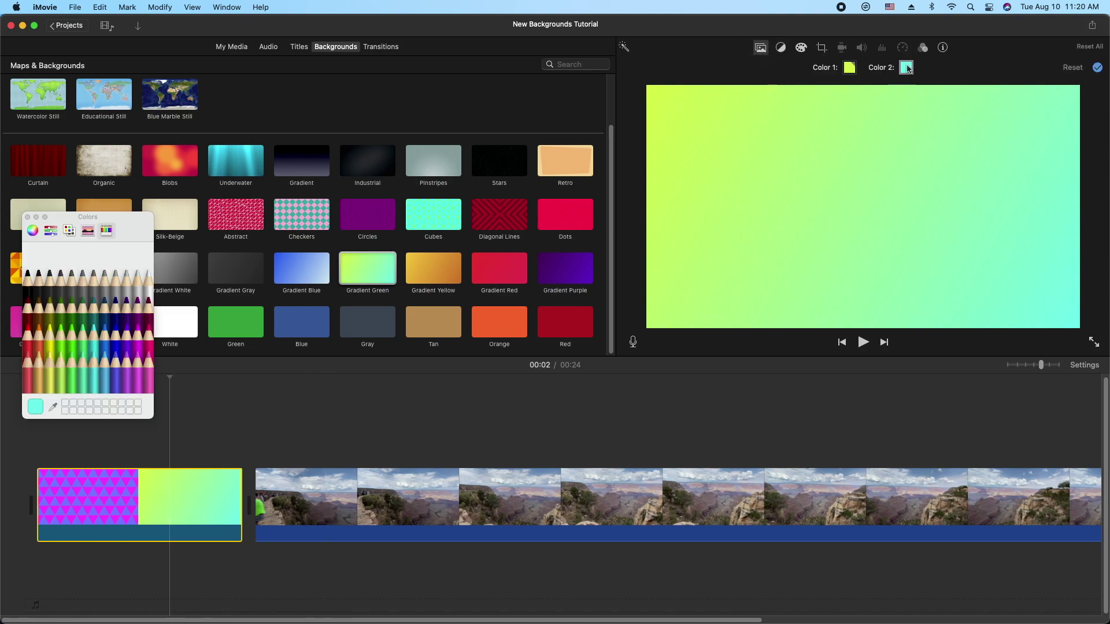
pyautogui.click(105, 347)
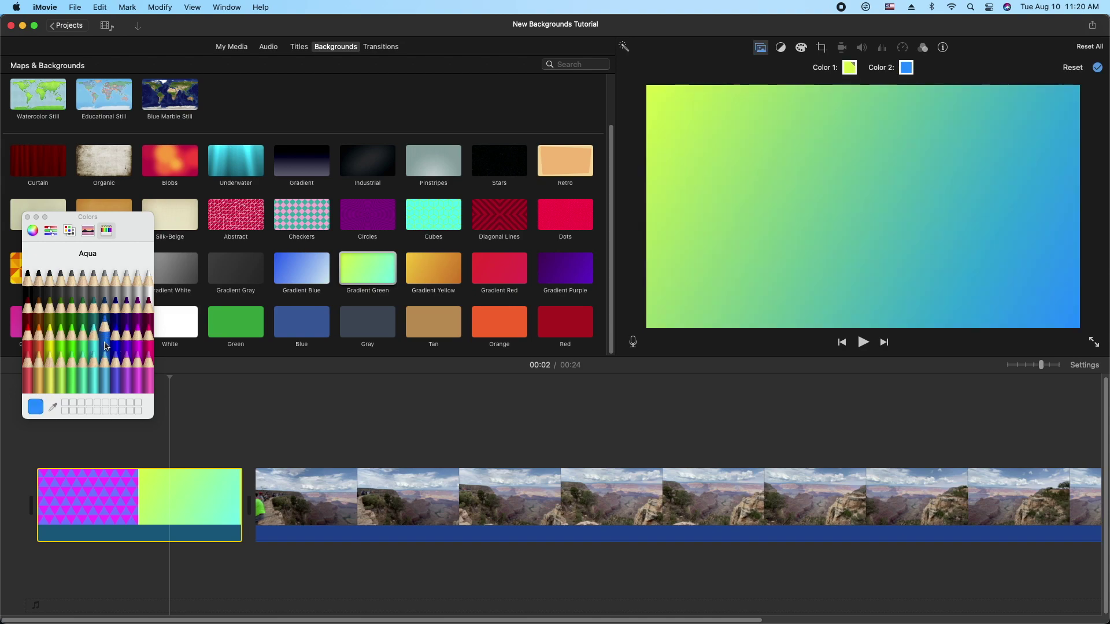
pyautogui.click(27, 217)
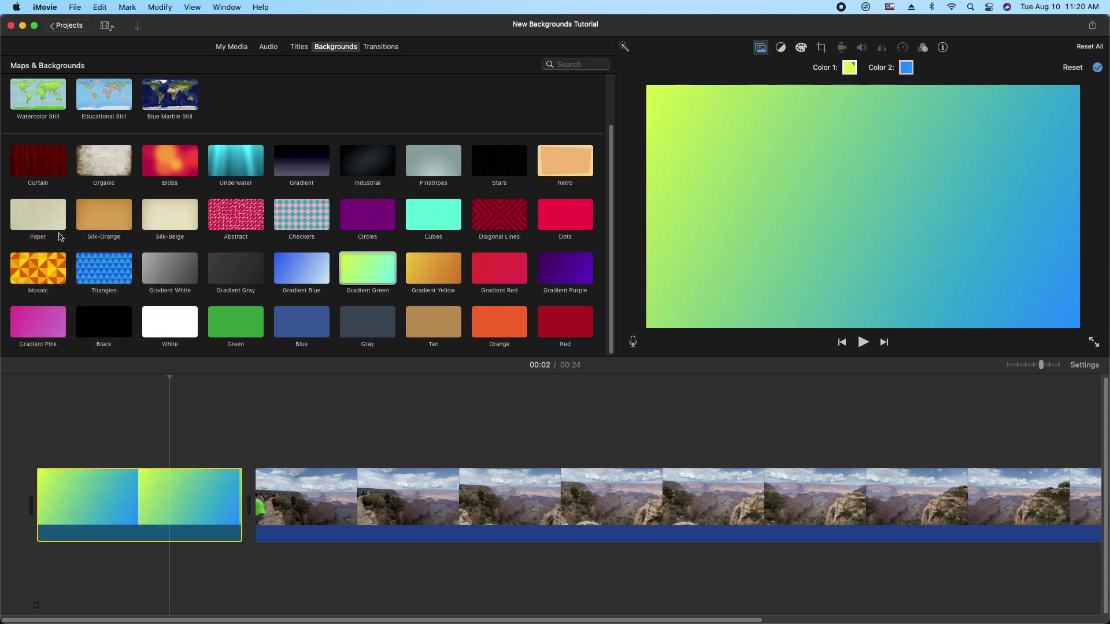
pyautogui.click(296, 47)
pyautogui.click(163, 143)
# Step: Place the Split title over the gradient clip and set its font size to 300
pyautogui.moveTo(164, 143); pyautogui.dragTo(37, 419)
pyautogui.click(196, 459)
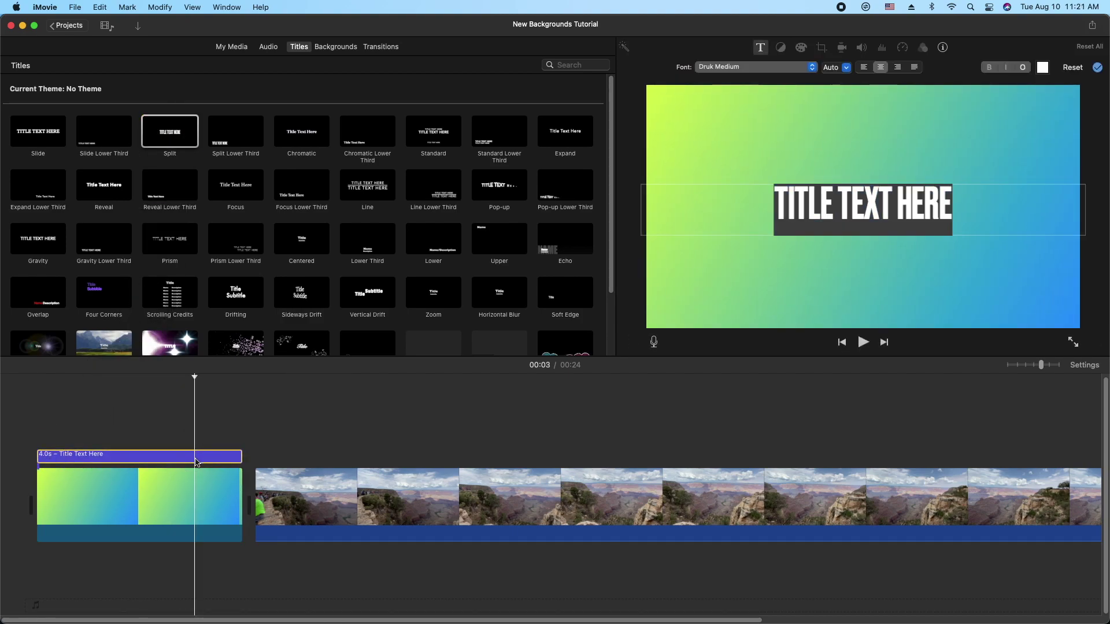
pyautogui.click(845, 68)
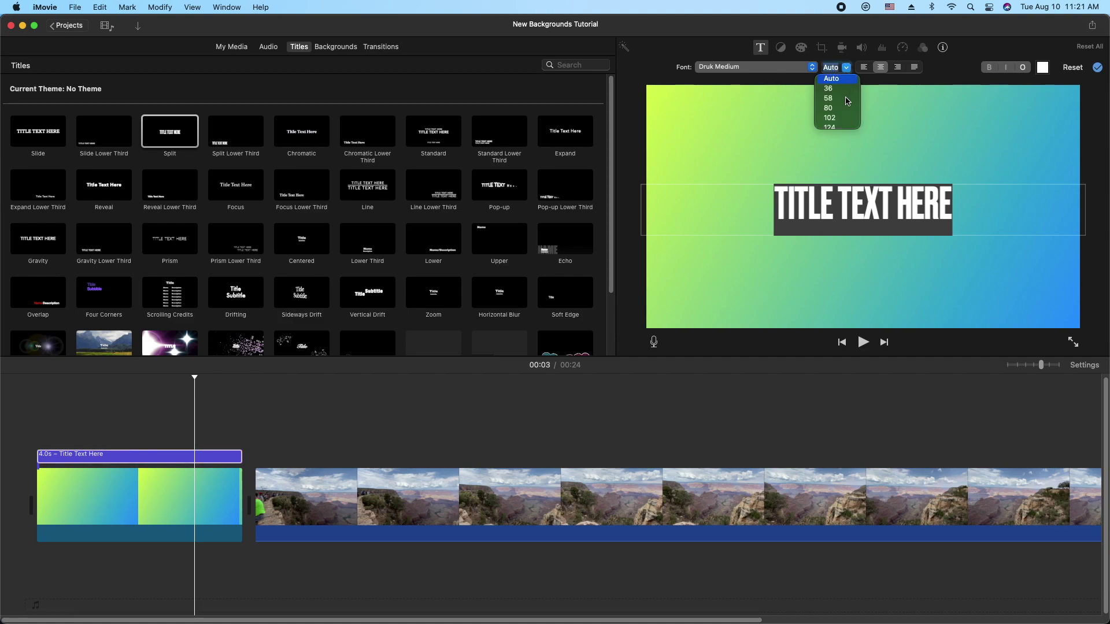
pyautogui.click(840, 123)
# Step: Replace the title text with 'SUMMER 2021' and play back the result
pyautogui.click(979, 216)
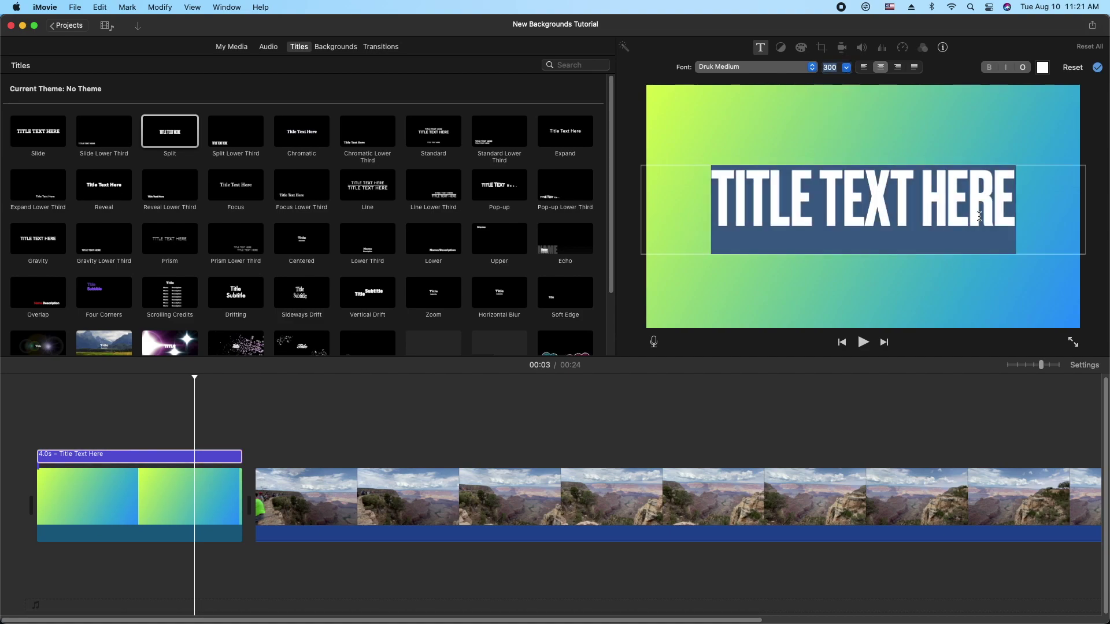
pyautogui.moveTo(1007, 206); pyautogui.dragTo(677, 221)
pyautogui.write('SUMMER')
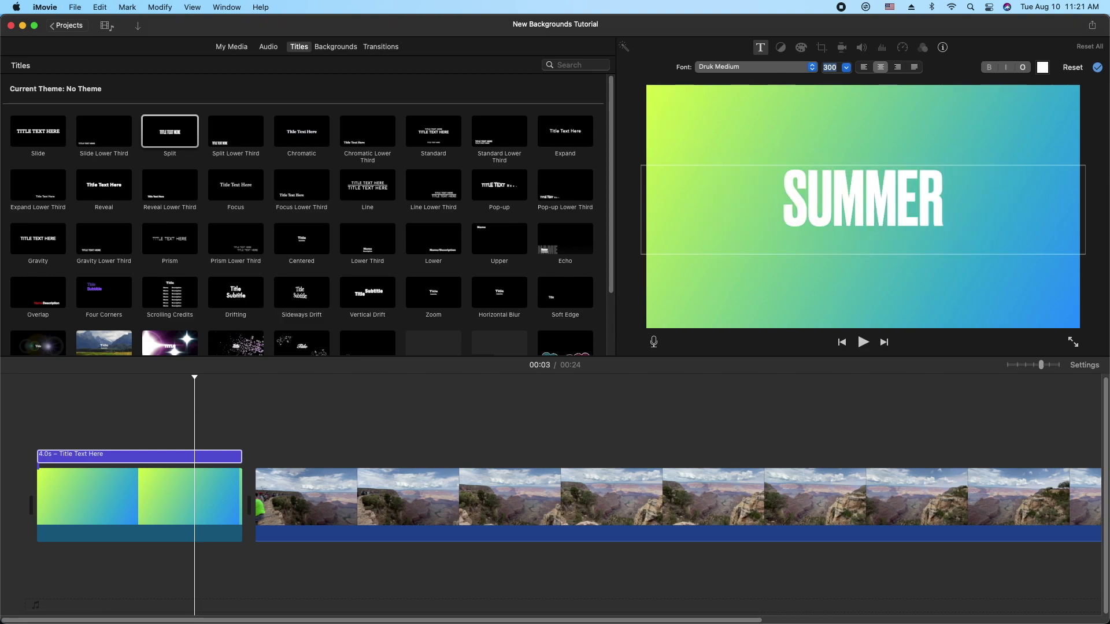
pyautogui.write(' 2021')
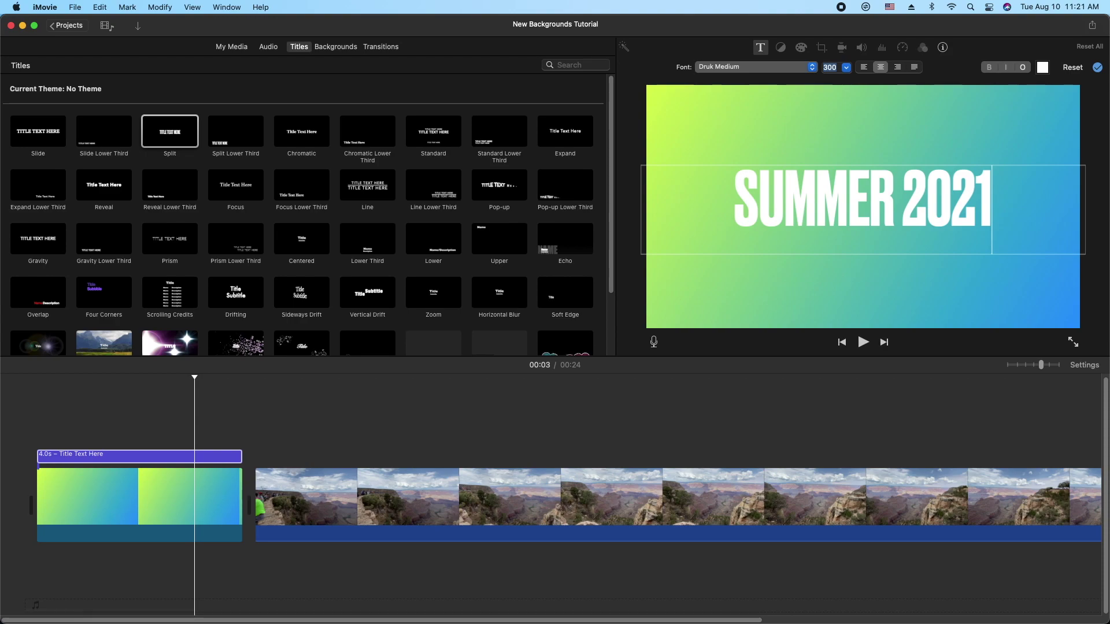
pyautogui.click(26, 401)
pyautogui.press('space')
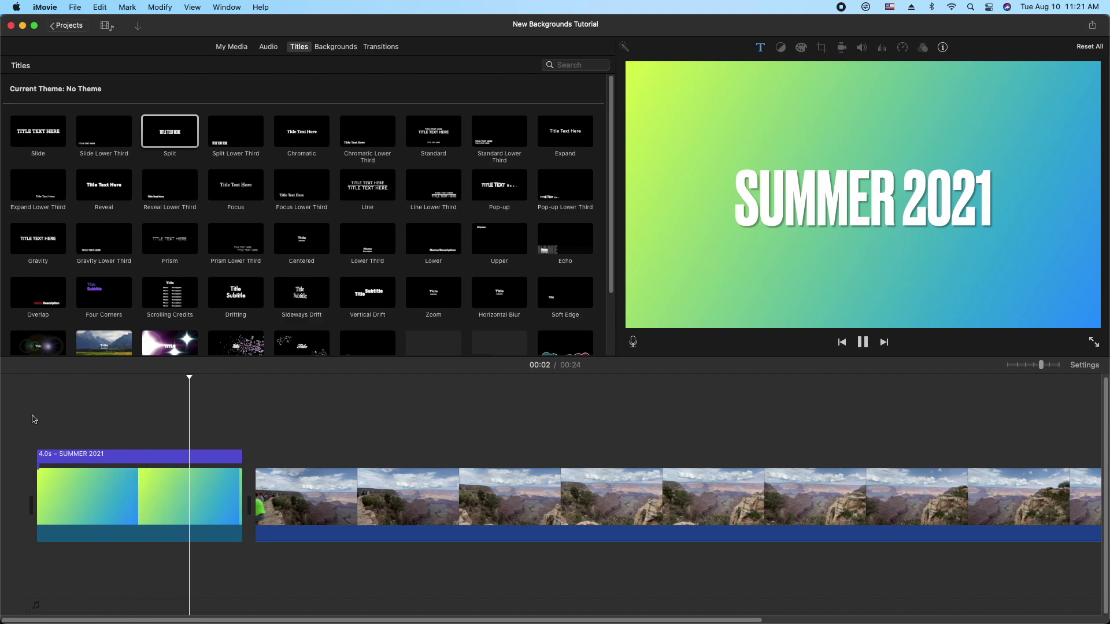
pyautogui.press('space')
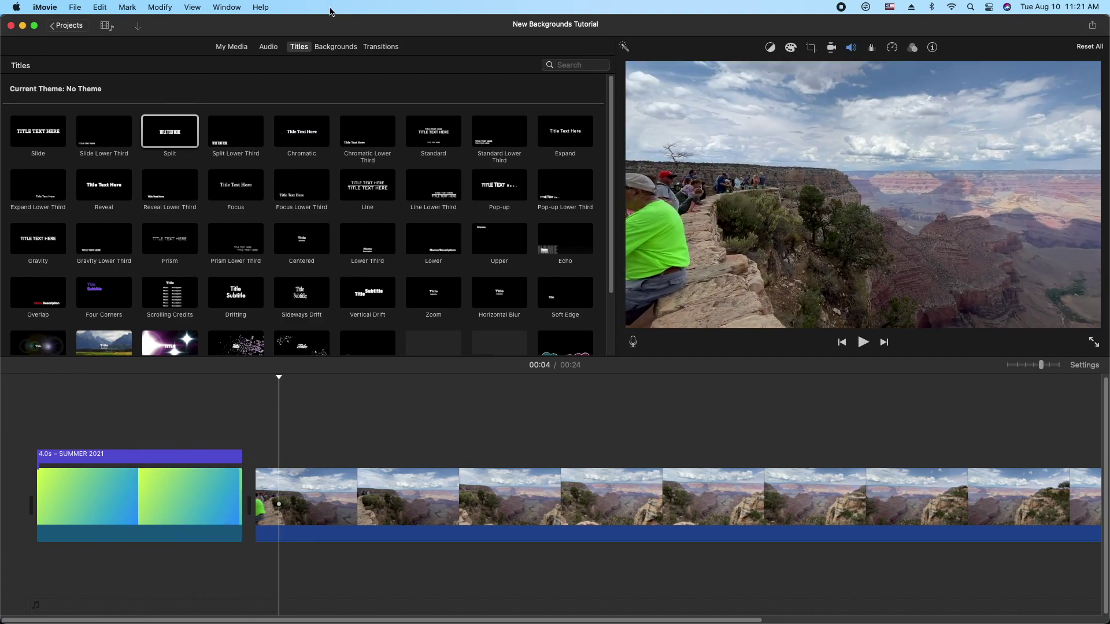
pyautogui.click(380, 47)
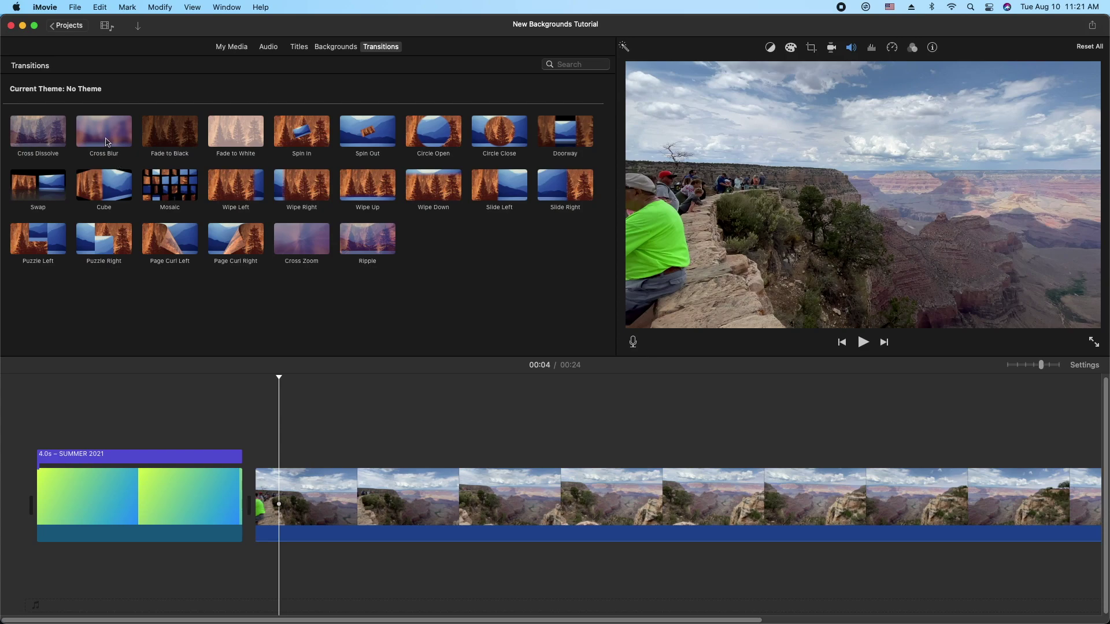
# Step: Add a Cross Blur transition between the title clip and the canyon clip, then preview it
pyautogui.moveTo(108, 139); pyautogui.dragTo(230, 427)
pyautogui.click(149, 416)
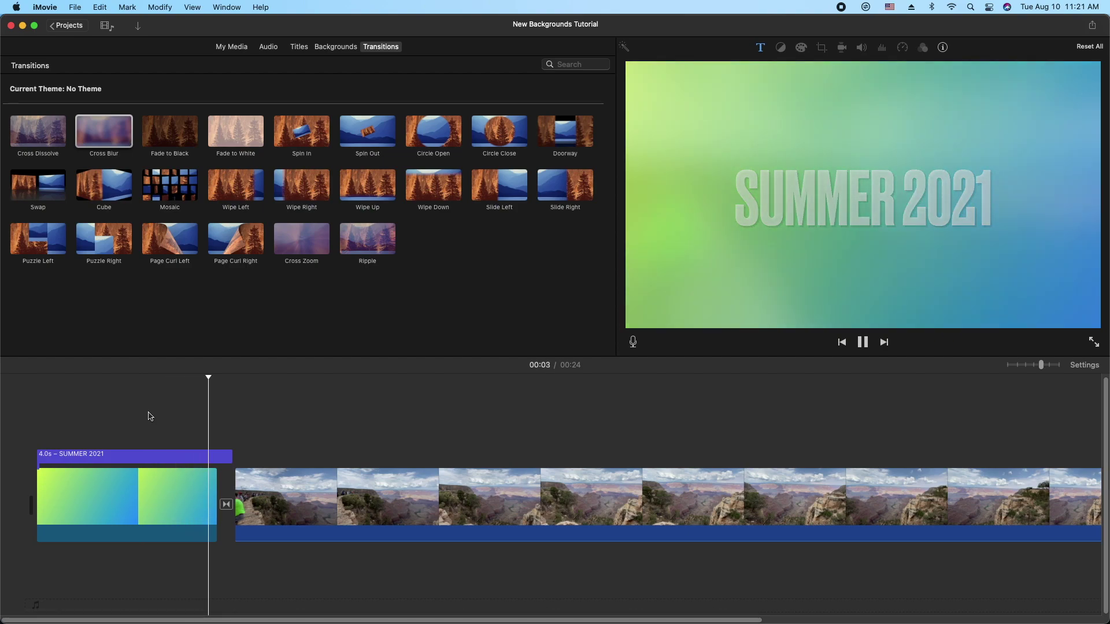
pyautogui.click(72, 423)
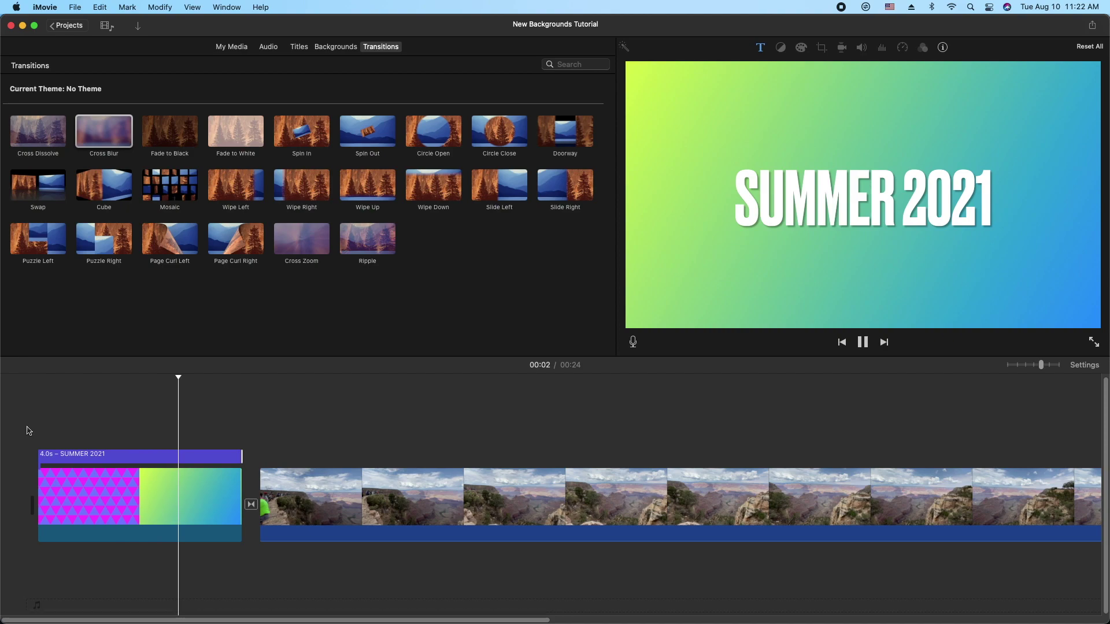
pyautogui.press('space')
# Step: Insert the teal-and-pink Checkers background into the Grand Canyon footage, previewing other backgrounds
pyautogui.click(335, 46)
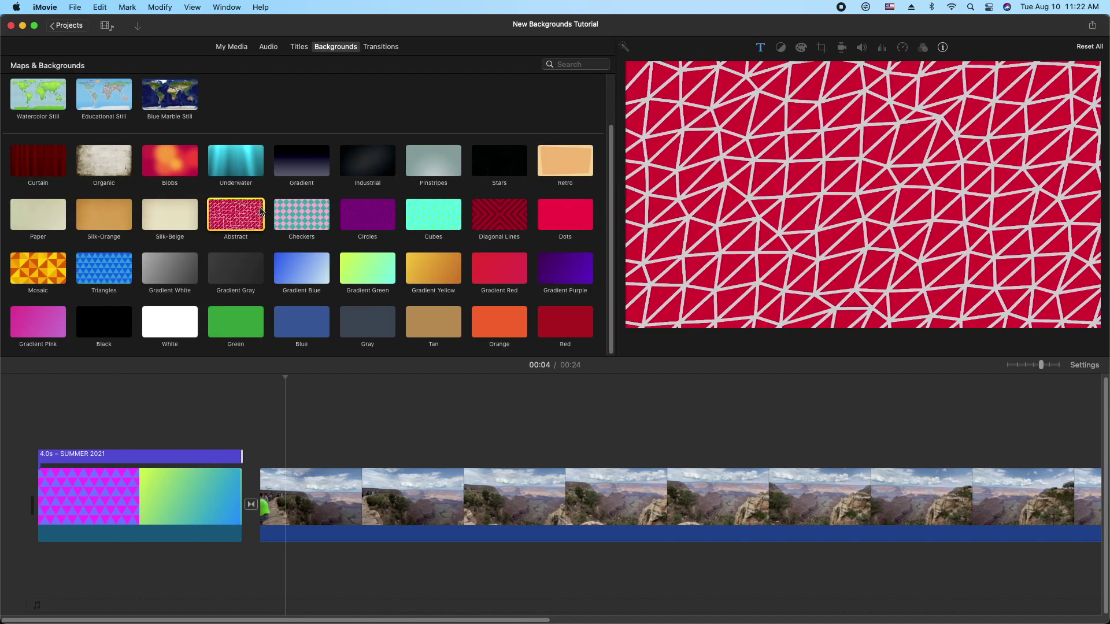
pyautogui.moveTo(277, 213); pyautogui.dragTo(437, 494)
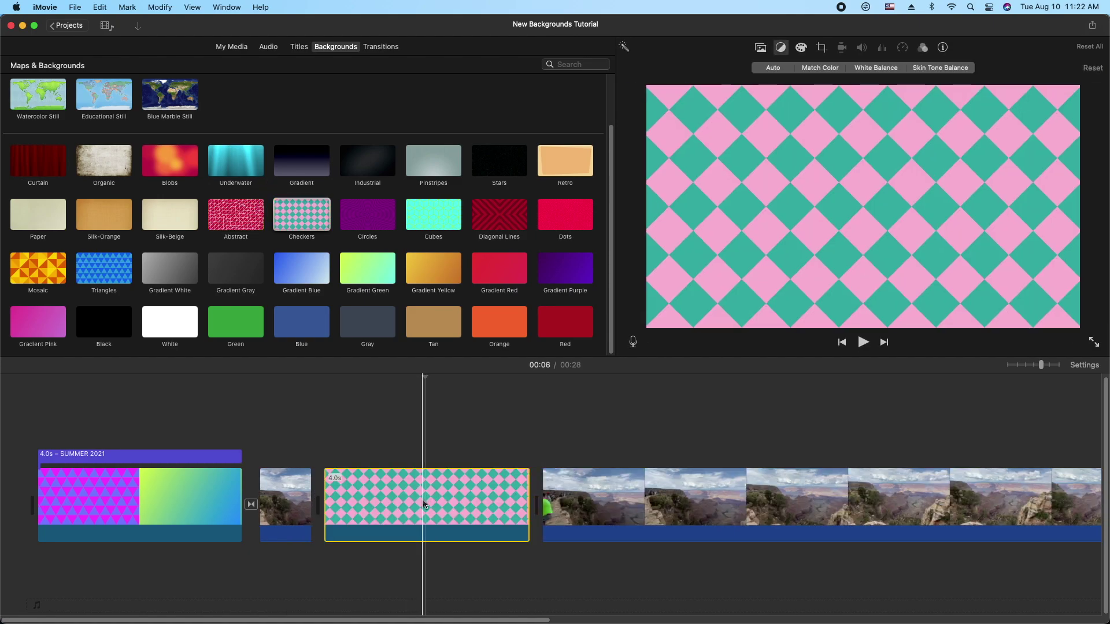
pyautogui.click(762, 48)
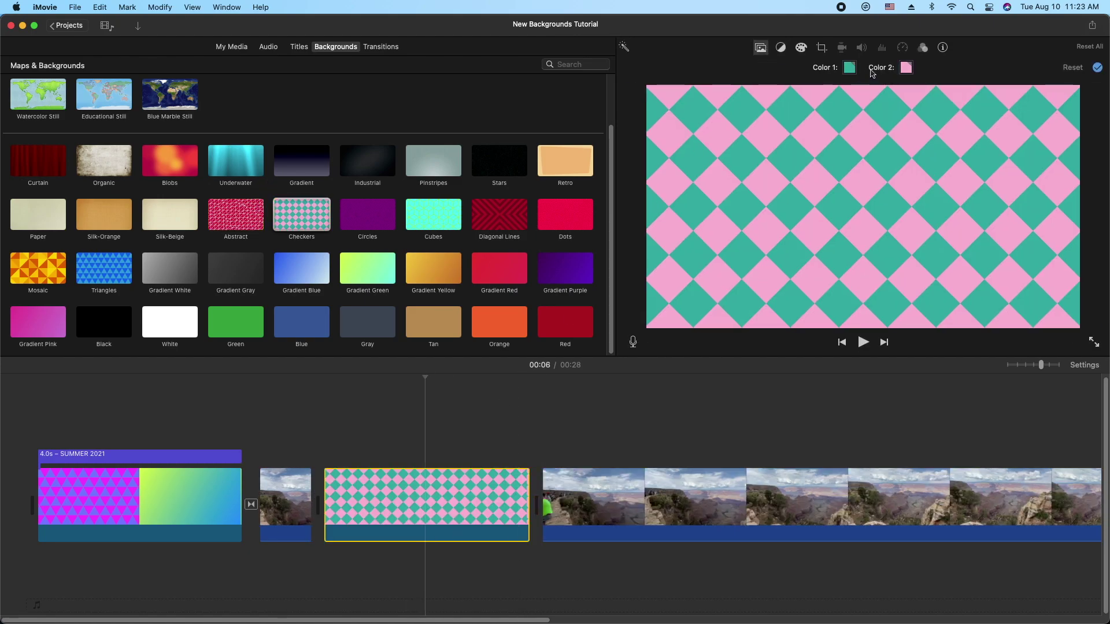
pyautogui.click(231, 216)
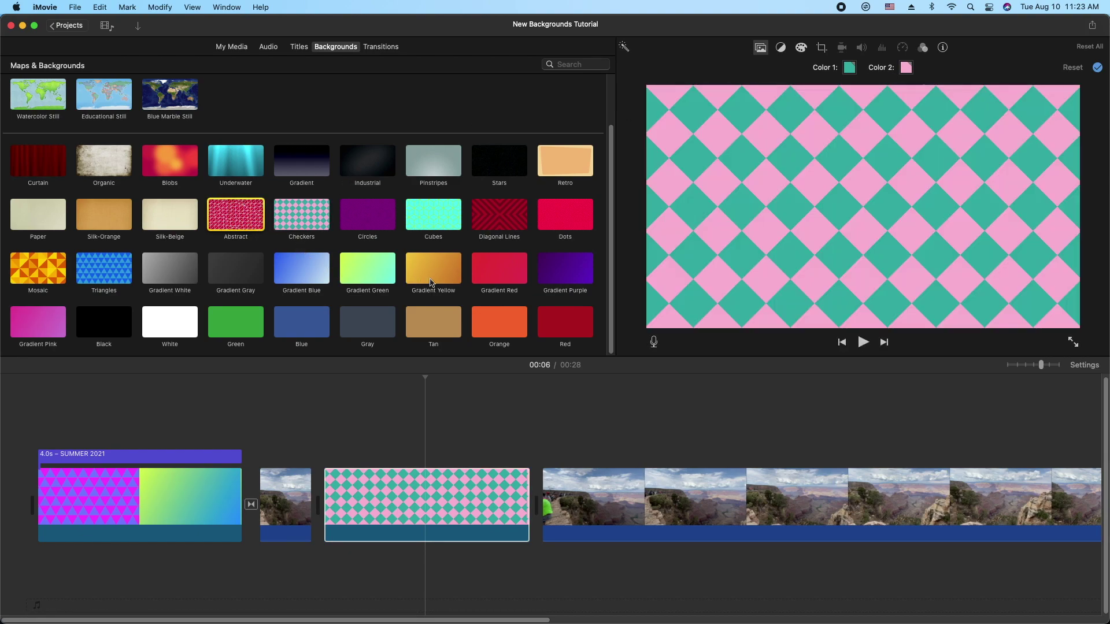
pyautogui.click(34, 331)
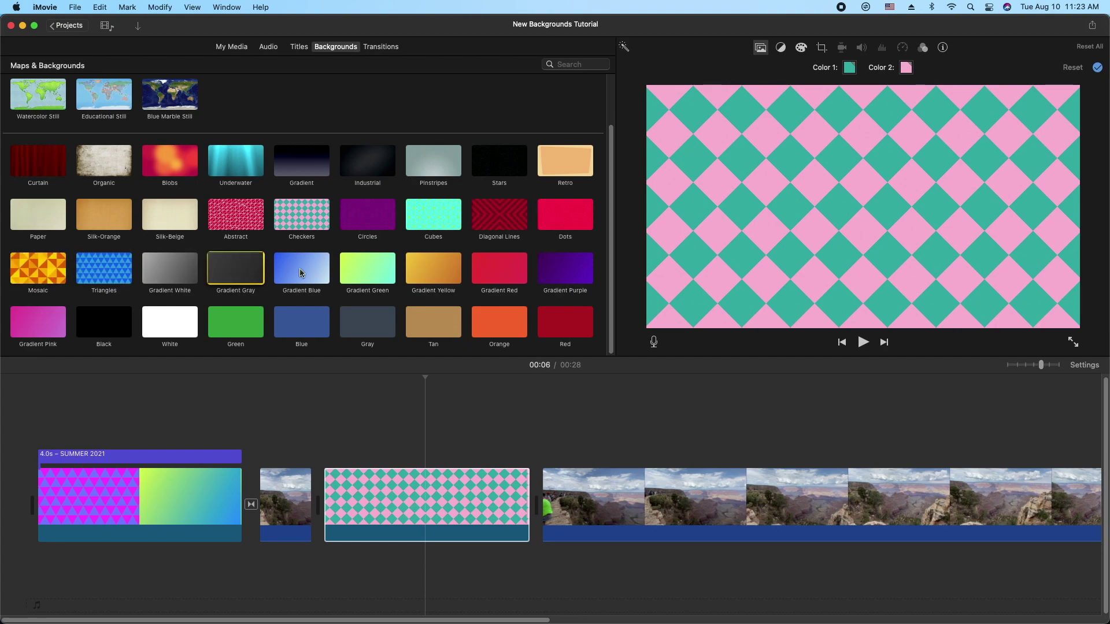
# Step: Place the playhead at 00:05 inside the Checkers clip and show its clip options
pyautogui.click(355, 492)
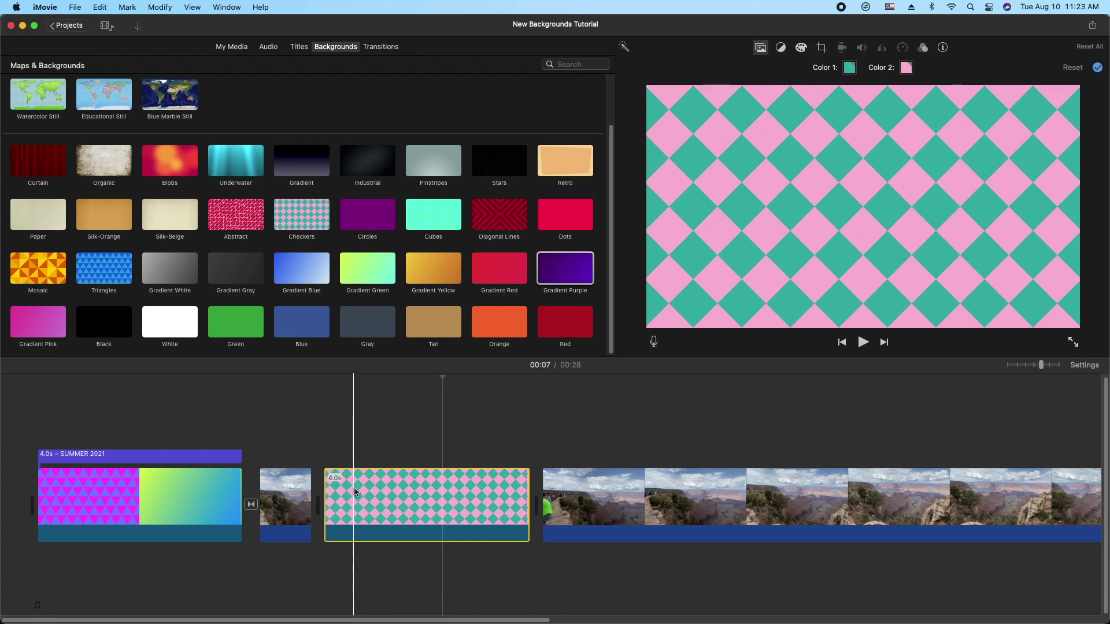
pyautogui.click(358, 490)
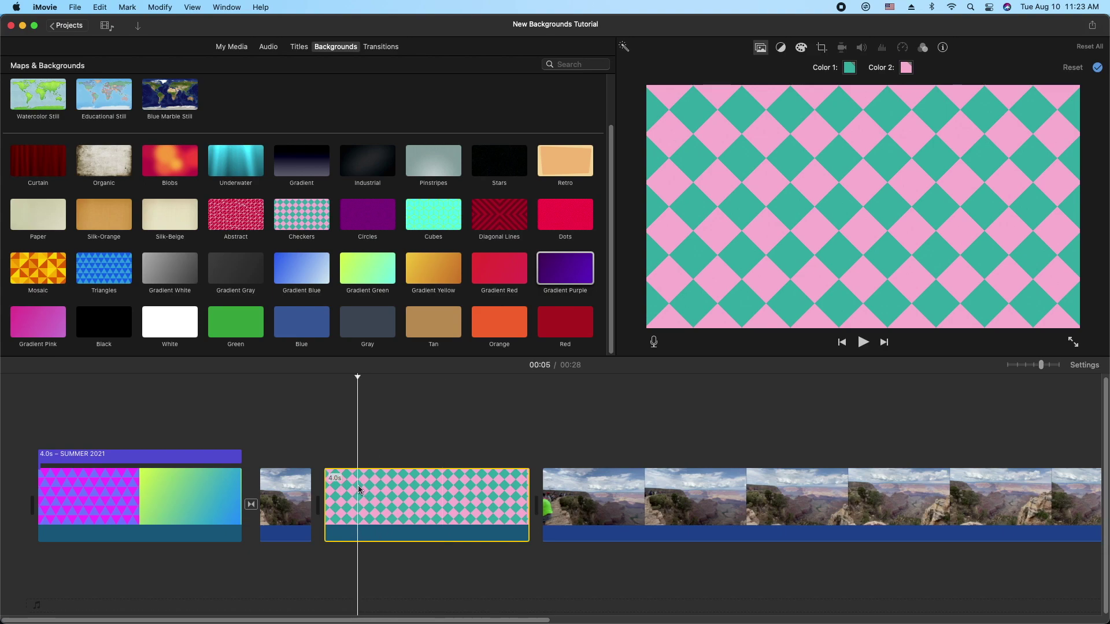
pyautogui.rightClick(359, 490)
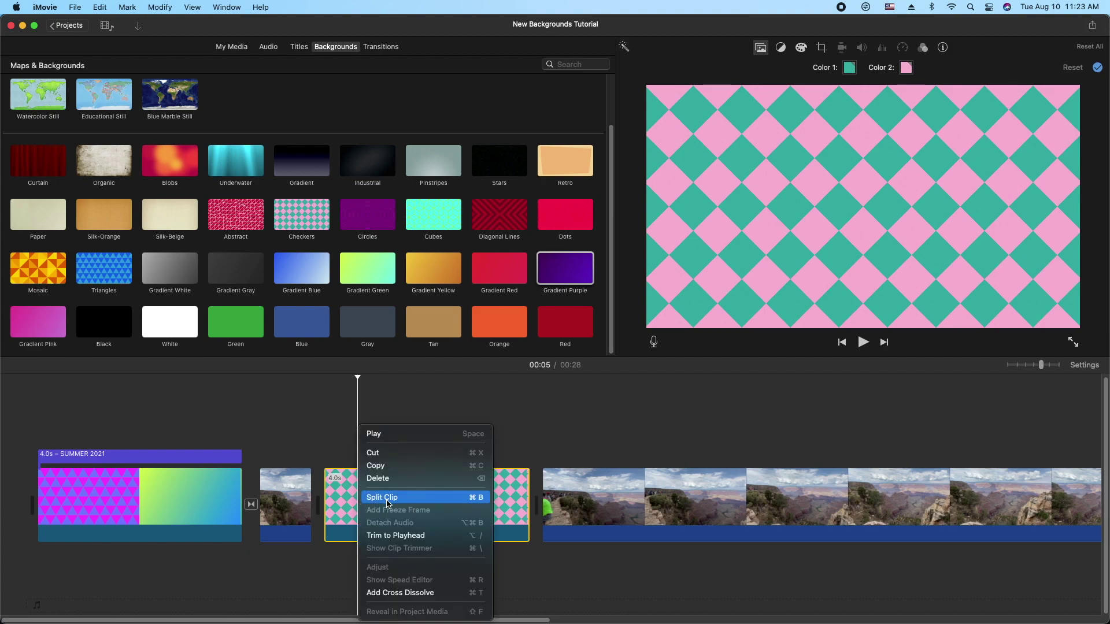
# Step: Split the Checkers clip with Split Clip and Cmd+B into five short pieces
pyautogui.click(387, 498)
pyautogui.click(416, 496)
pyautogui.press('cmd+b')
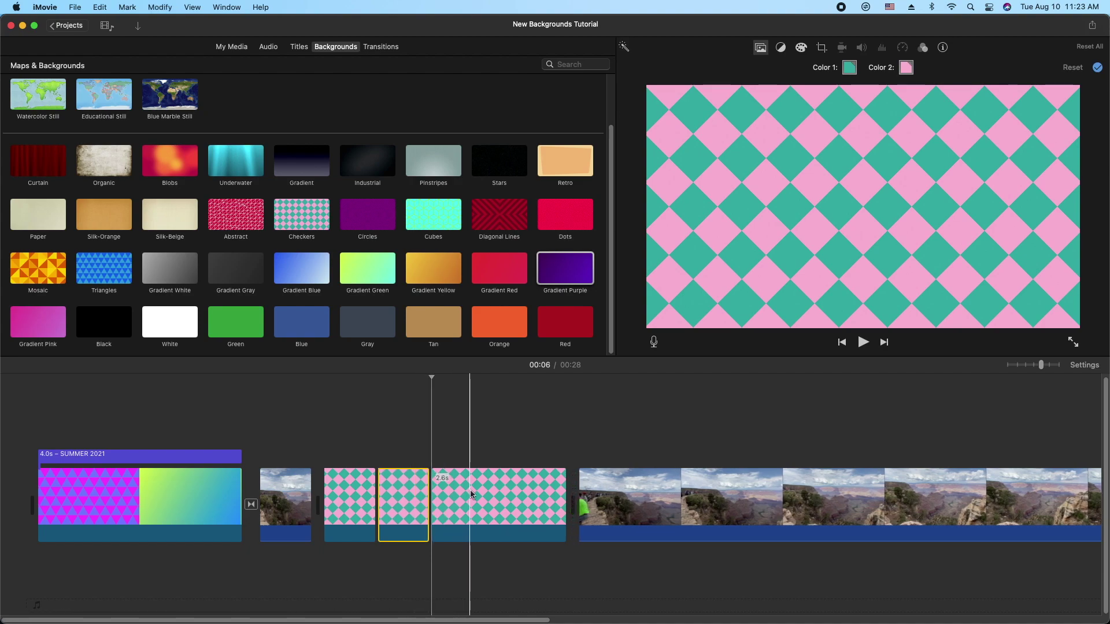
pyautogui.click(469, 490)
pyautogui.press('cmd+b')
pyautogui.press('super+b')
# Step: Select each of the five Checkers pieces in turn to check them
pyautogui.click(356, 498)
pyautogui.click(392, 497)
pyautogui.click(457, 495)
pyautogui.click(508, 494)
pyautogui.click(551, 494)
pyautogui.click(412, 493)
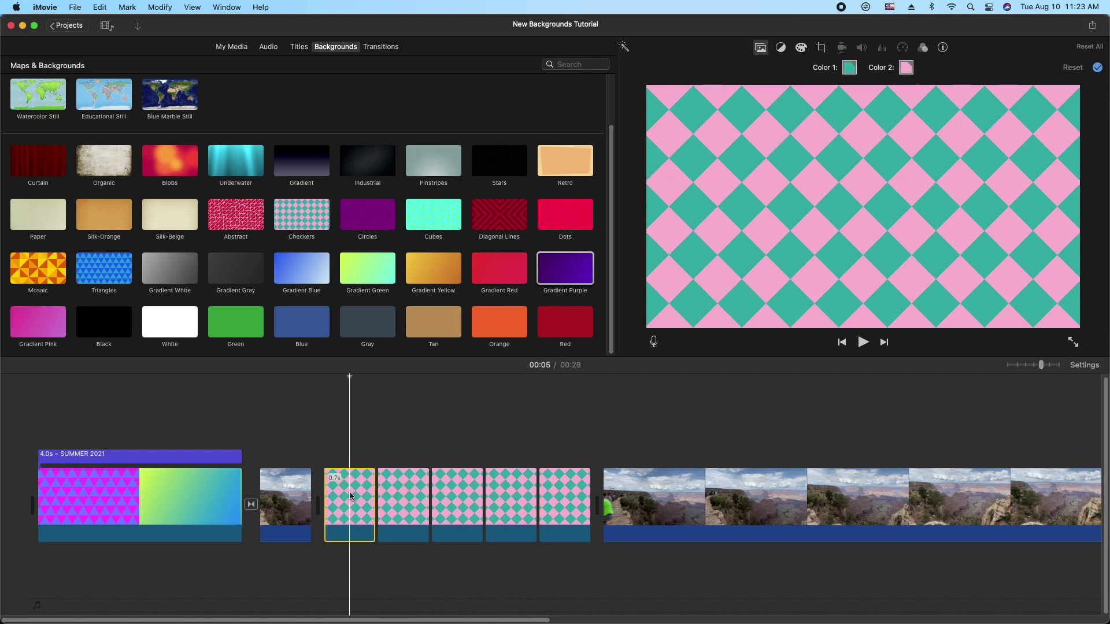
# Step: Set Color 1 of the second and fourth checkers pieces to black (Licorice)
pyautogui.click(403, 493)
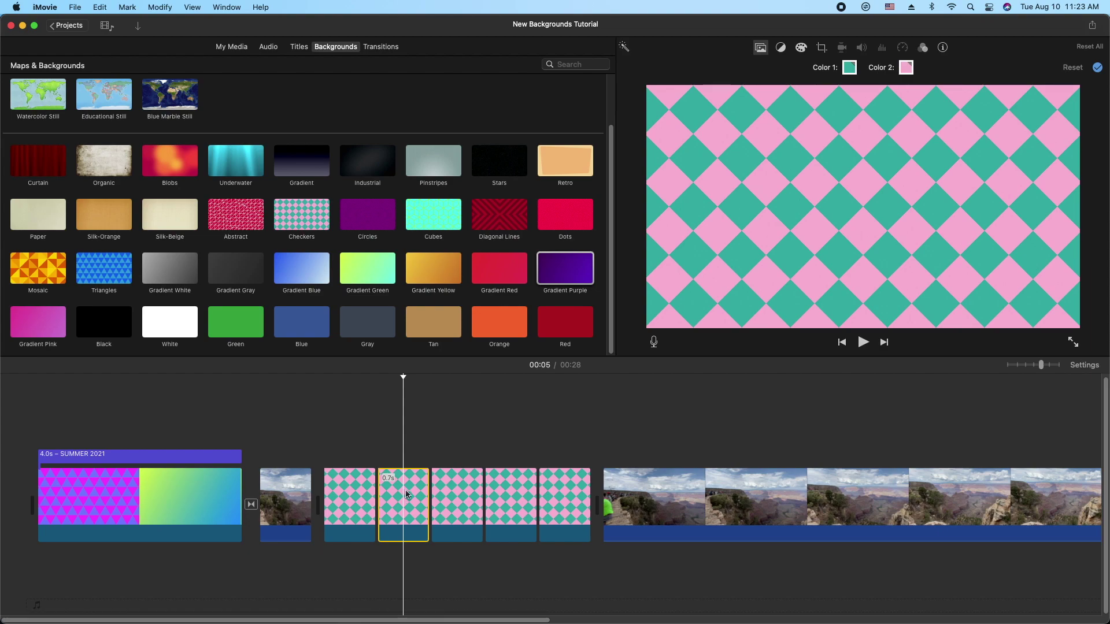
pyautogui.click(850, 68)
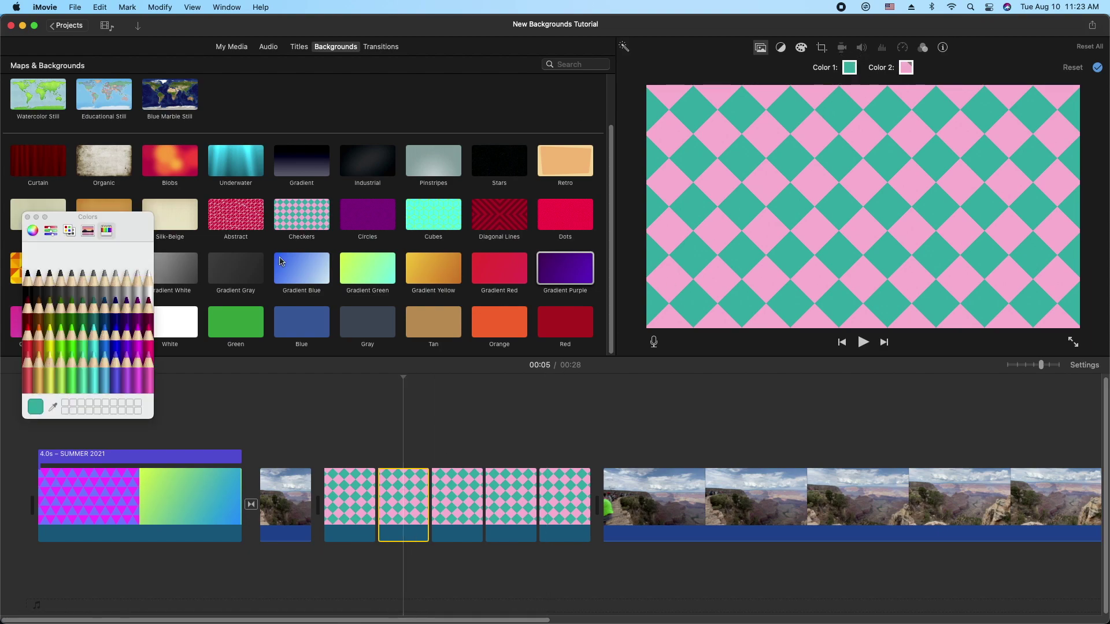
pyautogui.click(30, 287)
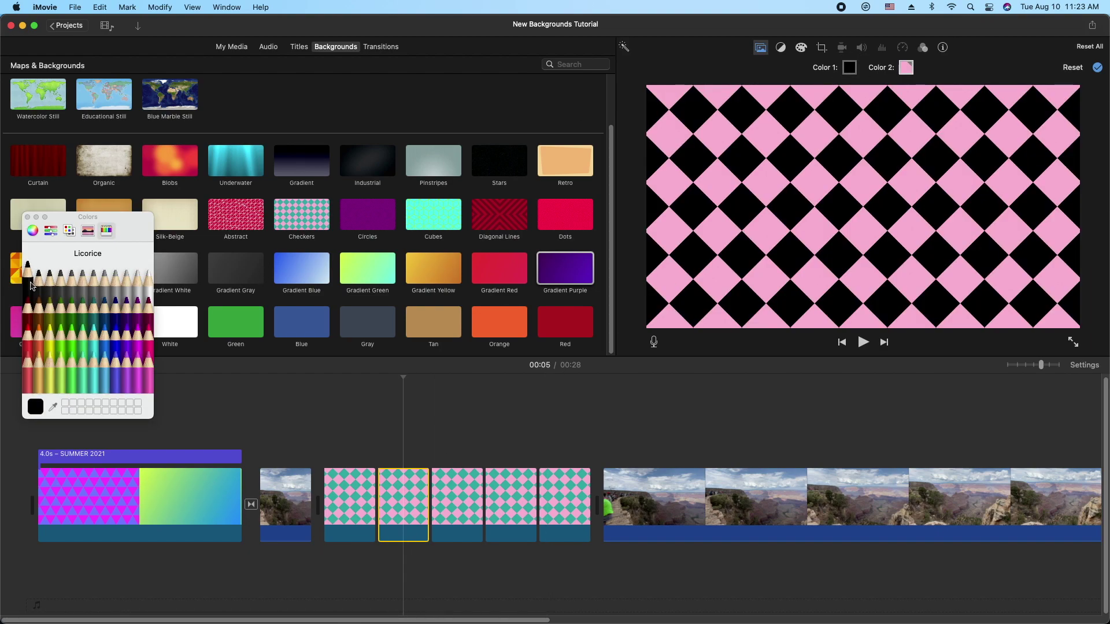
pyautogui.click(27, 217)
pyautogui.click(510, 500)
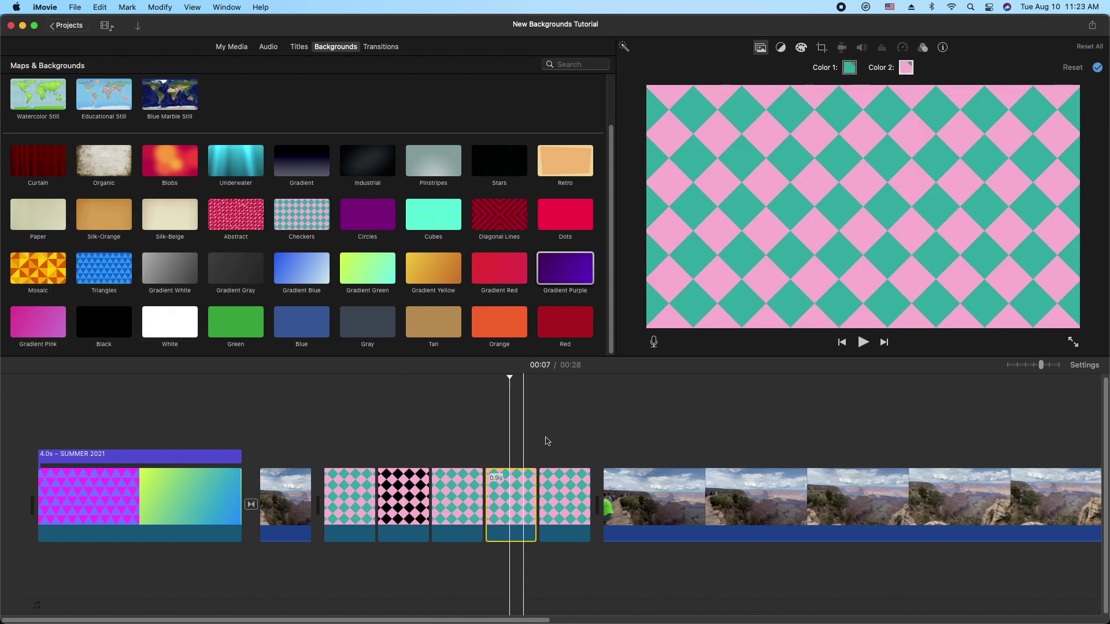
pyautogui.click(850, 67)
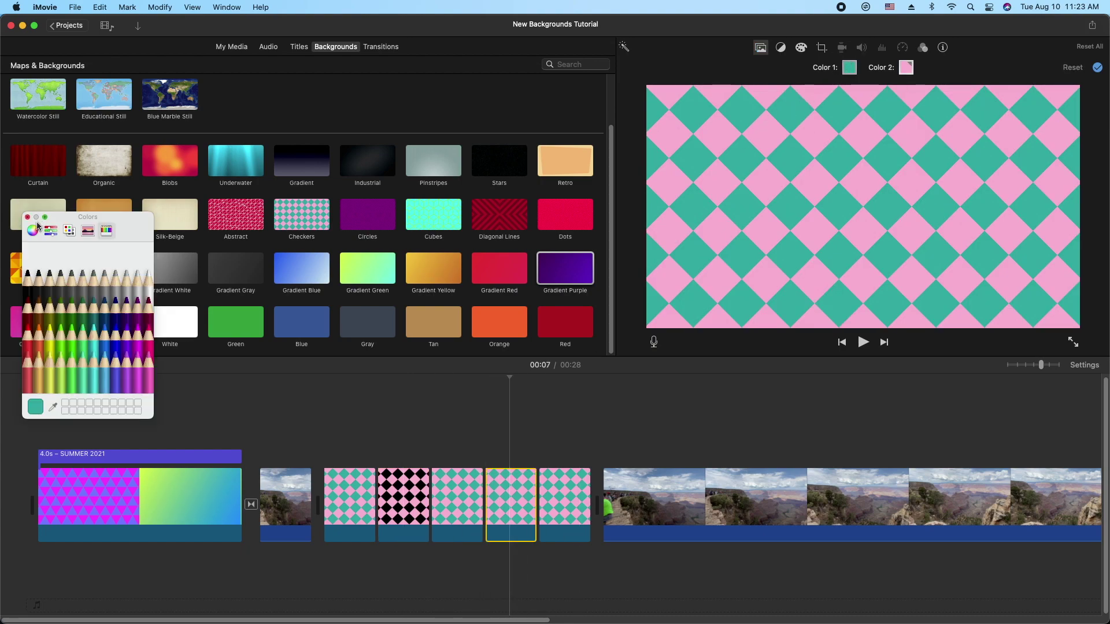
pyautogui.click(28, 282)
pyautogui.click(322, 424)
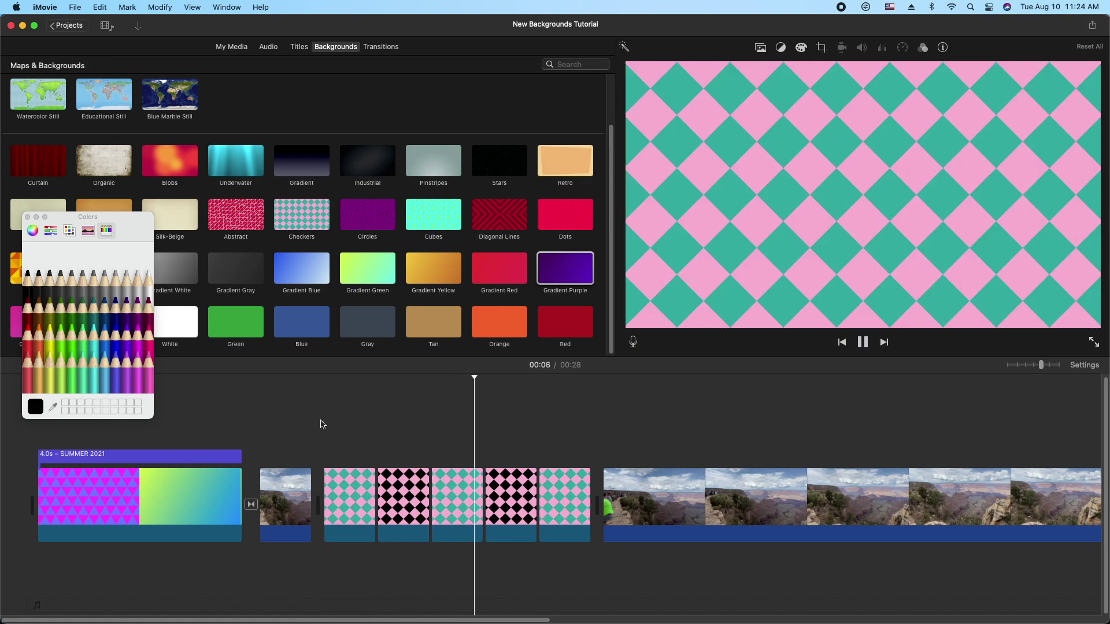
# Step: Trim the first teal checkers piece to 0.4s and a black piece to 0.3s
pyautogui.click(353, 497)
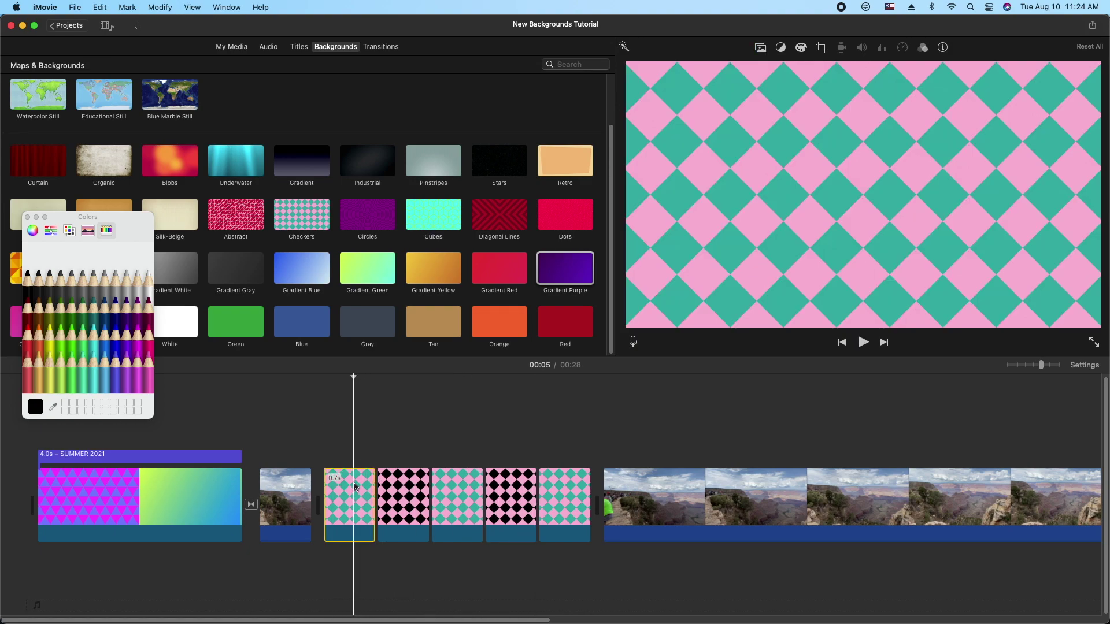
pyautogui.click(384, 491)
pyautogui.click(456, 491)
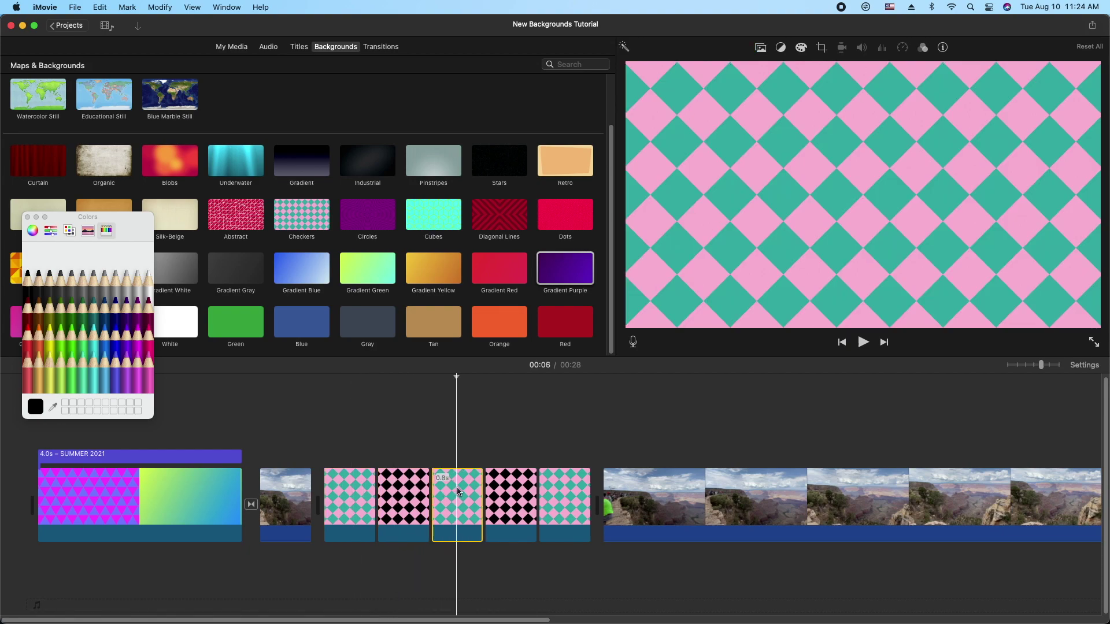
pyautogui.click(510, 491)
pyautogui.click(558, 491)
pyautogui.moveTo(372, 490); pyautogui.dragTo(292, 490)
pyautogui.moveTo(509, 491); pyautogui.dragTo(464, 494)
pyautogui.hscroll(2, 347, 495)
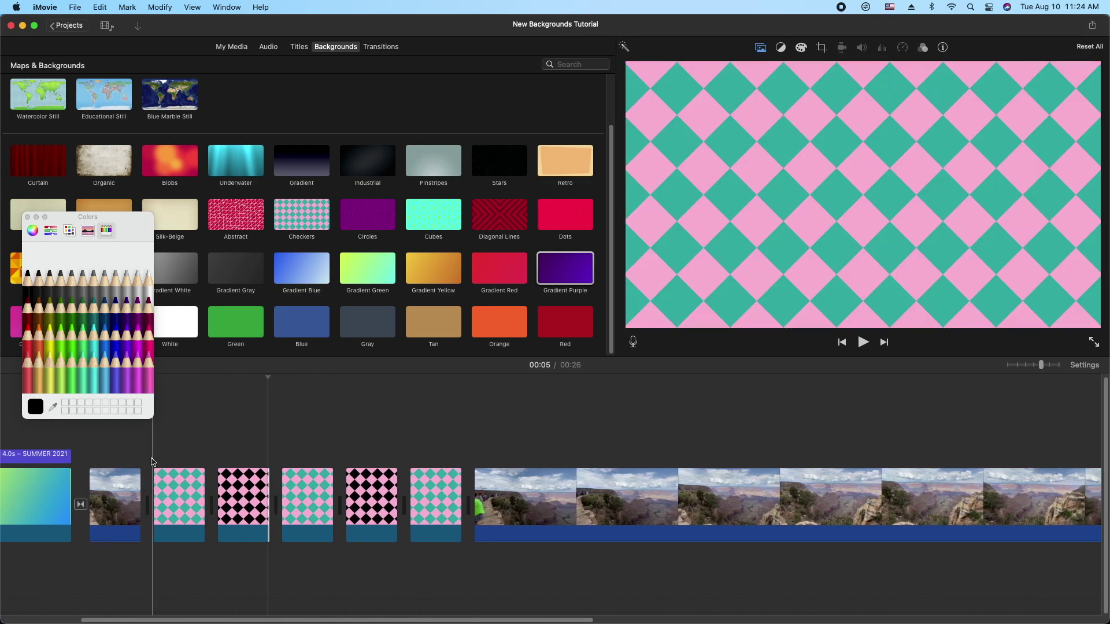
# Step: Close the Colors window and play the checkers sequence from just before it
pyautogui.click(27, 217)
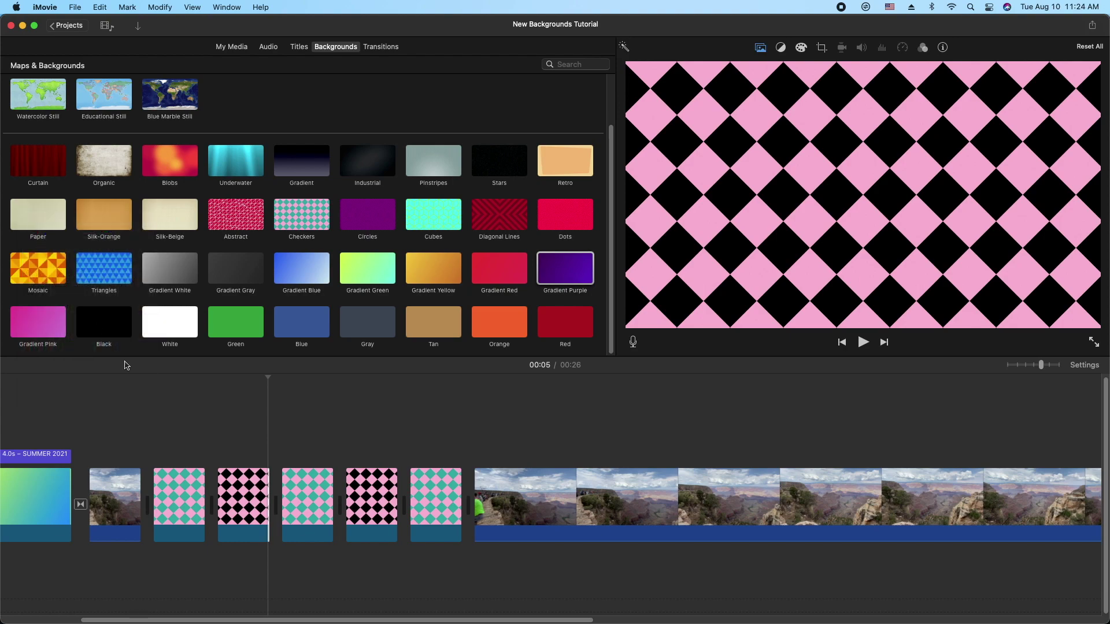
pyautogui.click(151, 431)
pyautogui.press('space')
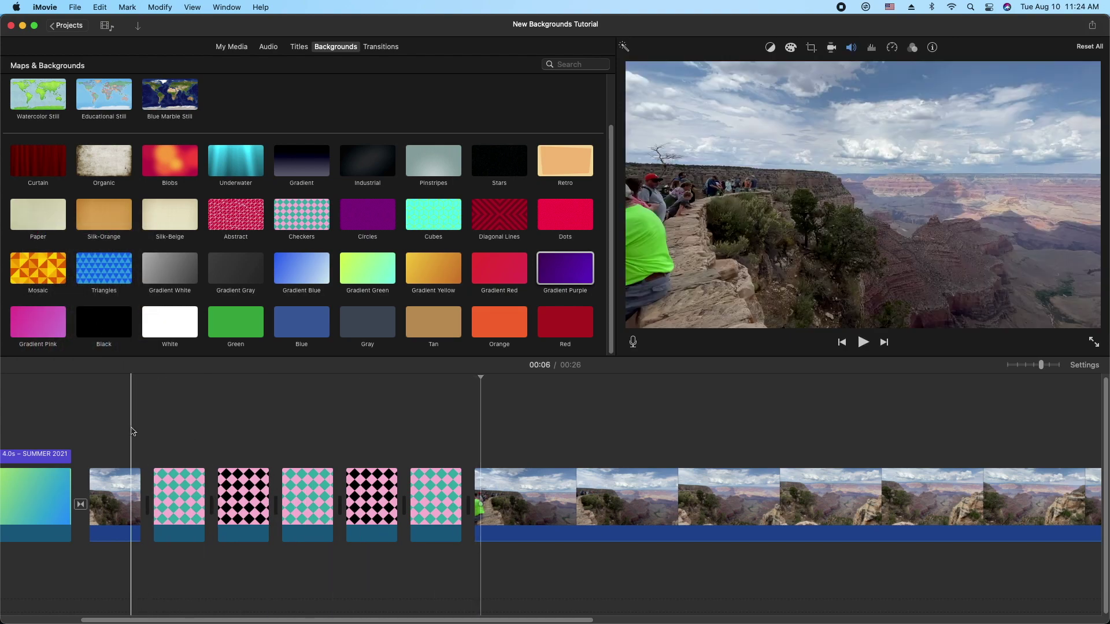
pyautogui.press('space')
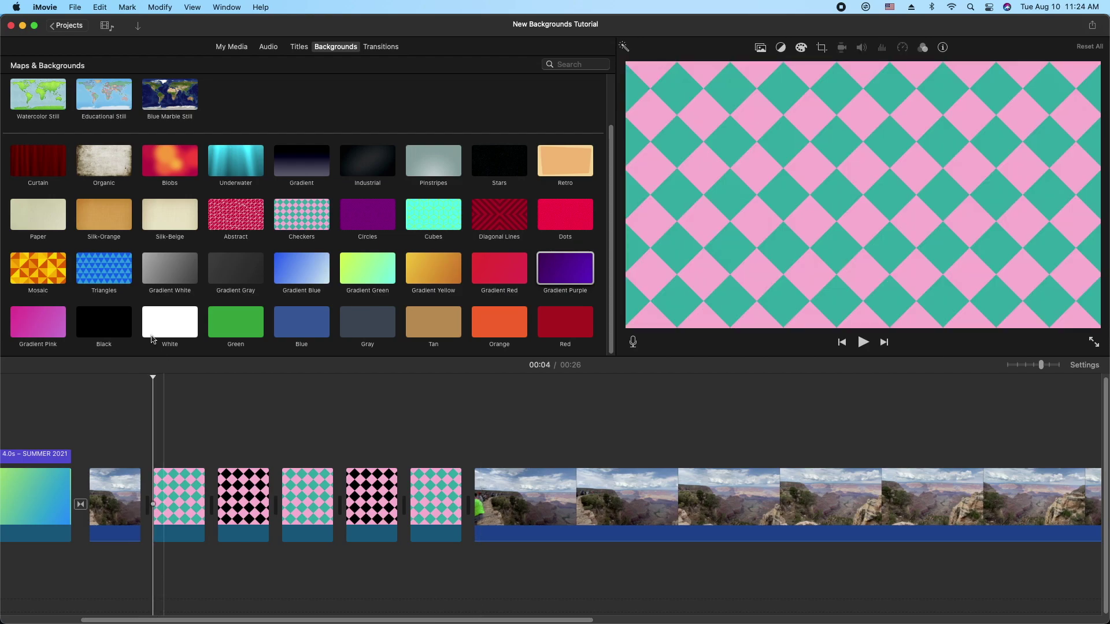
pyautogui.press('space')
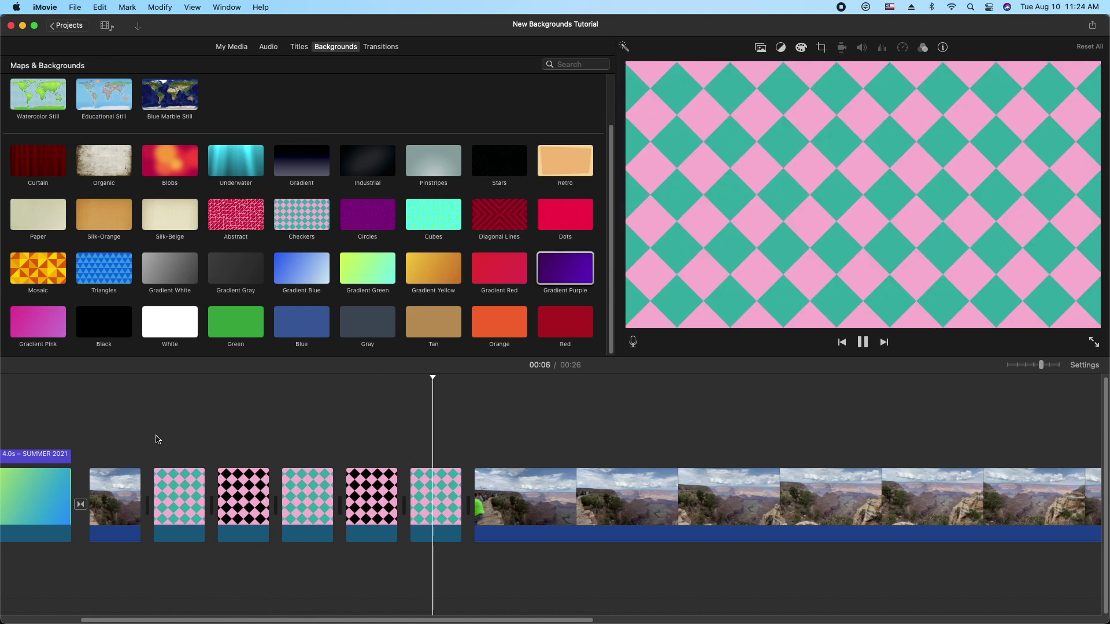
pyautogui.press('space')
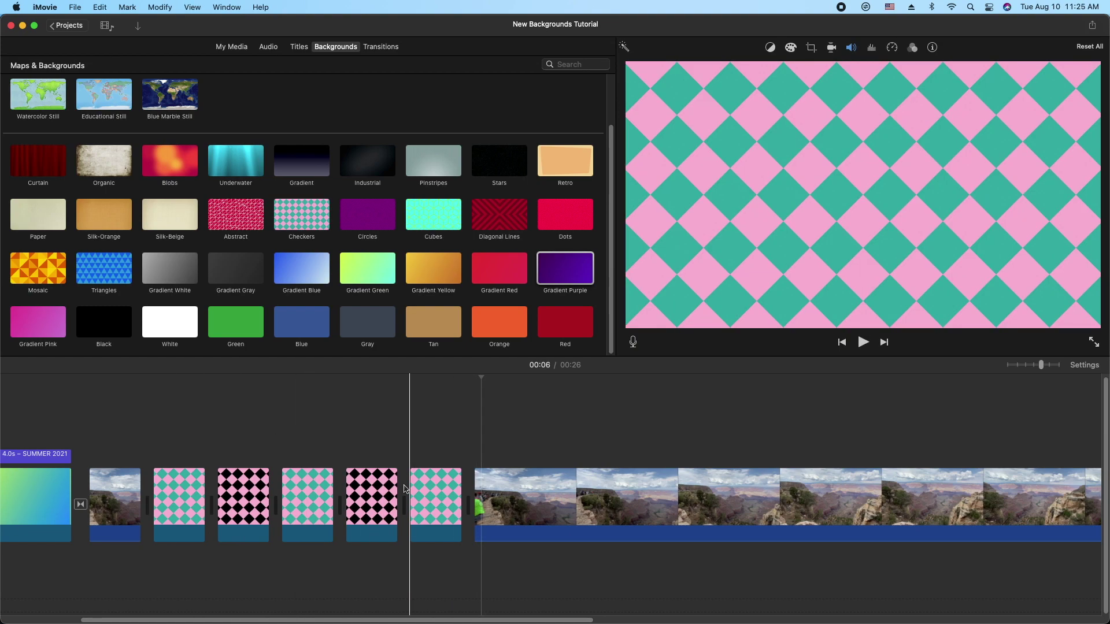
pyautogui.hscroll(-5, 401, 612)
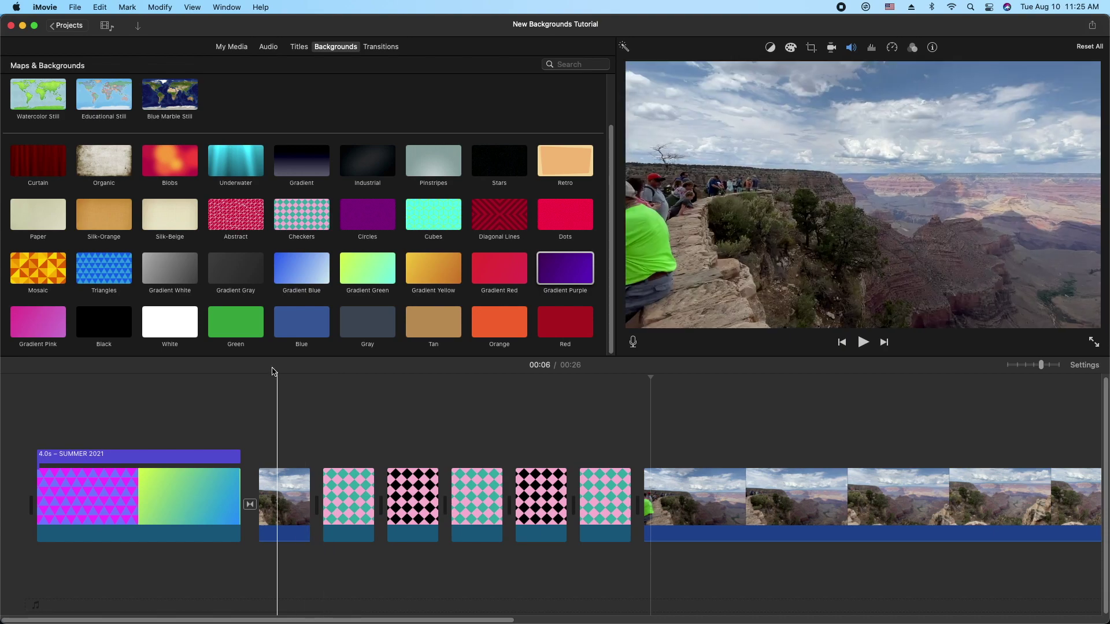
pyautogui.click(353, 278)
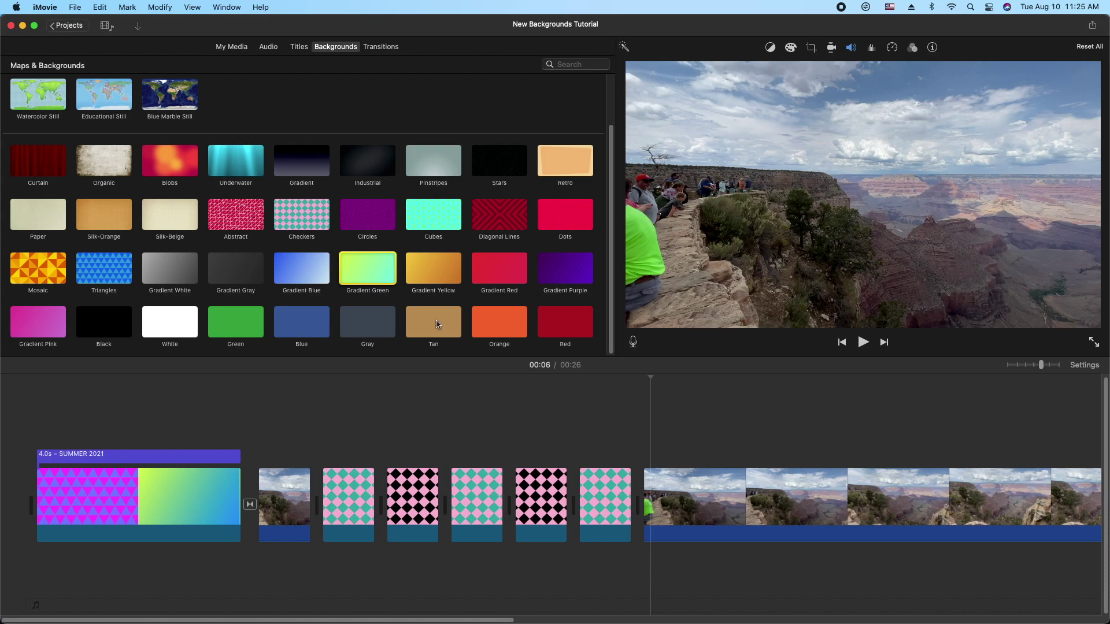
# Step: Insert the red Dots background into the timeline after the Grand Canyon clip
pyautogui.moveTo(582, 222); pyautogui.dragTo(777, 513)
pyautogui.click(780, 48)
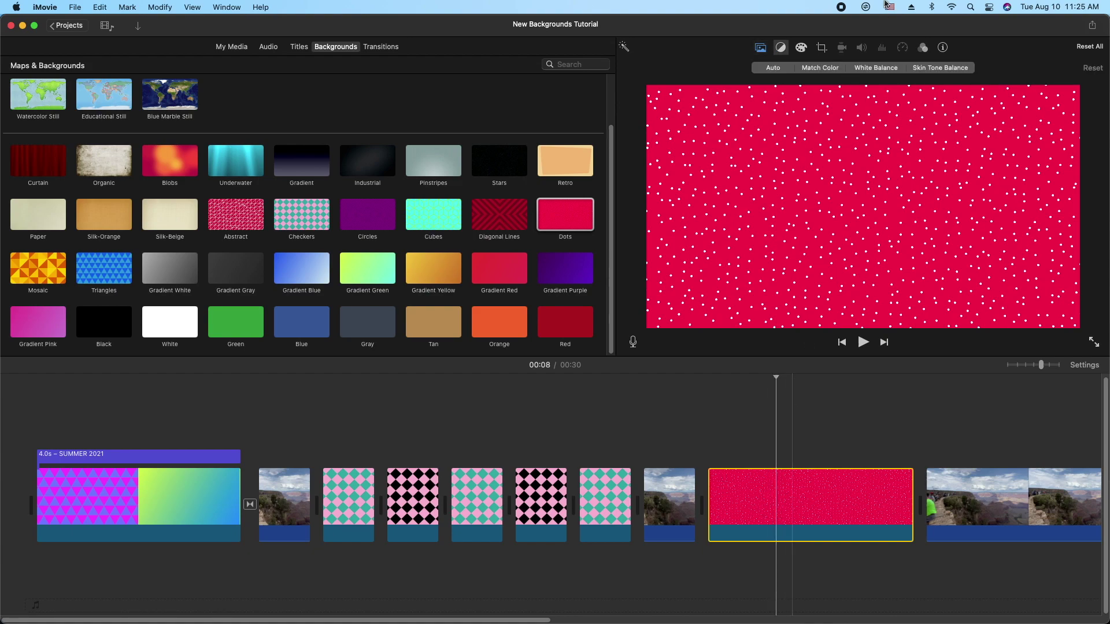
pyautogui.click(821, 49)
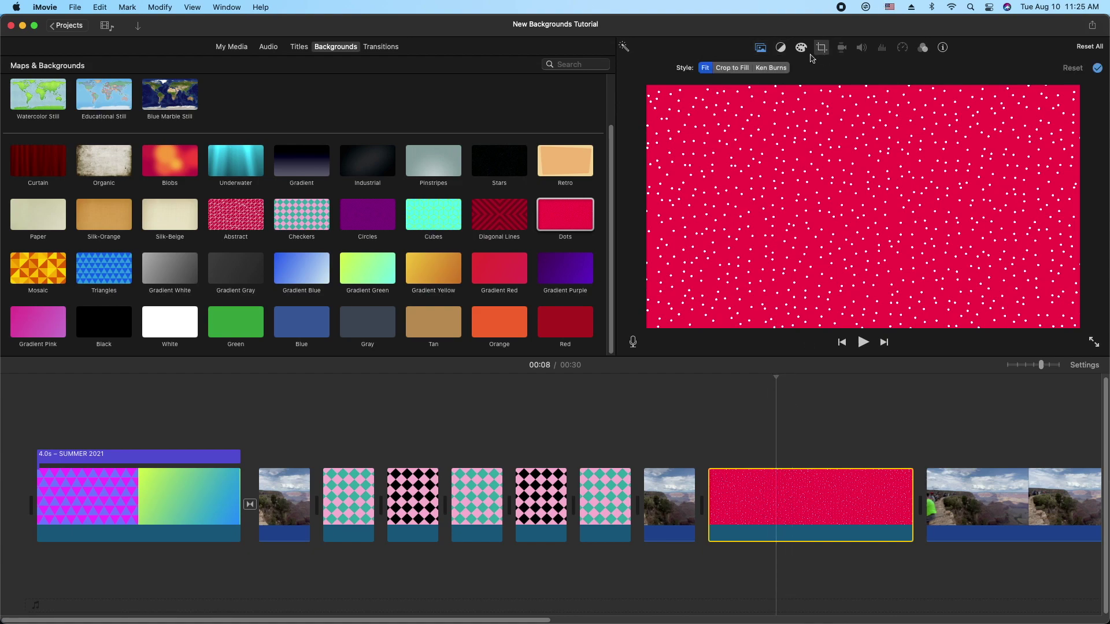
# Step: Give the Dots clip a Ken Burns zoom-in by shrinking the end frame, then play it
pyautogui.moveTo(678, 311); pyautogui.dragTo(788, 259)
pyautogui.moveTo(925, 218); pyautogui.dragTo(912, 227)
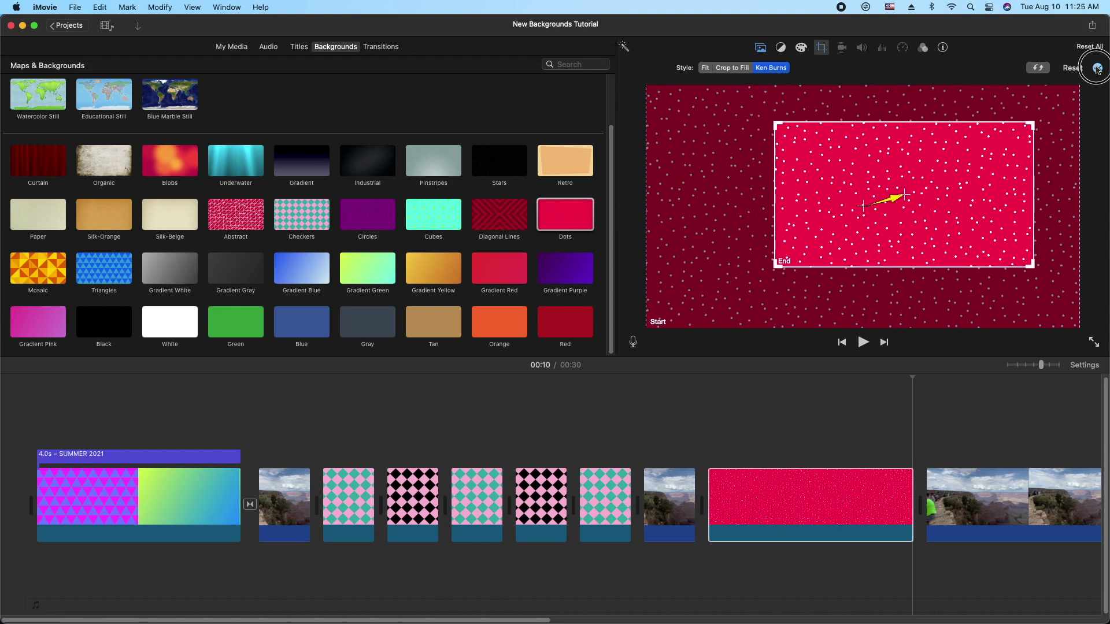
pyautogui.click(1096, 68)
pyautogui.click(715, 428)
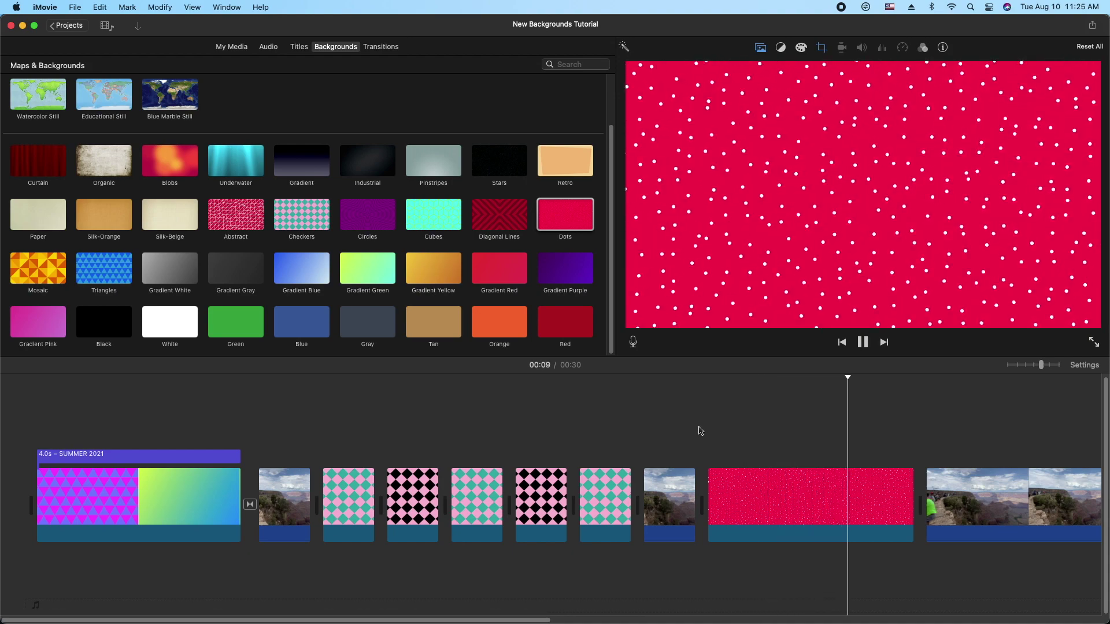
pyautogui.press('space')
# Step: Resize and reposition the Dots clip's Ken Burns start and end frames, then apply
pyautogui.click(775, 477)
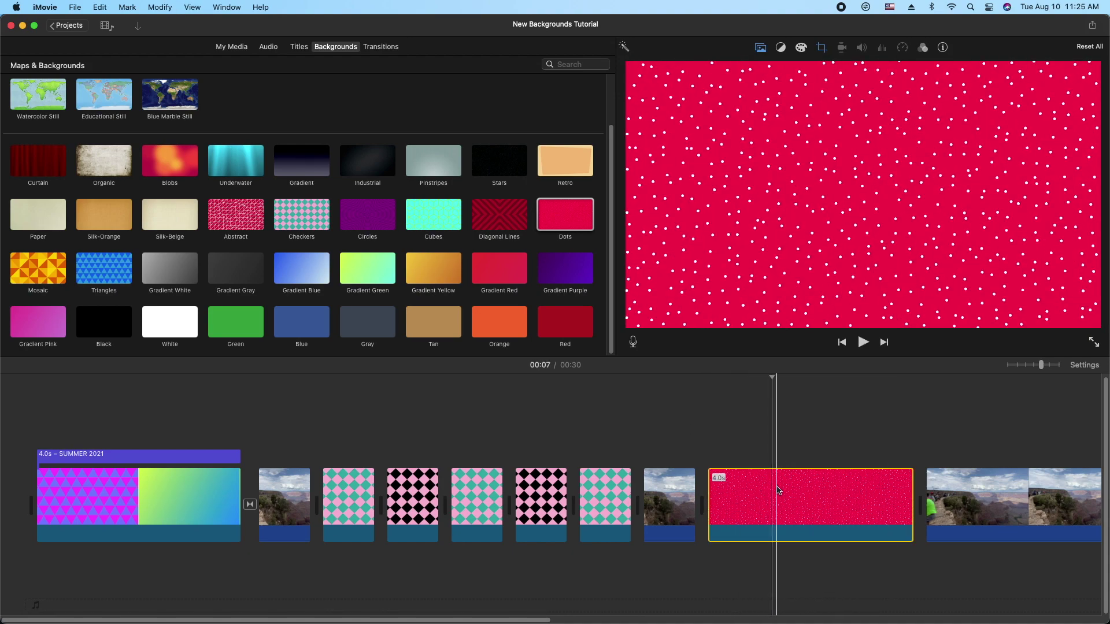
pyautogui.click(713, 428)
pyautogui.click(749, 491)
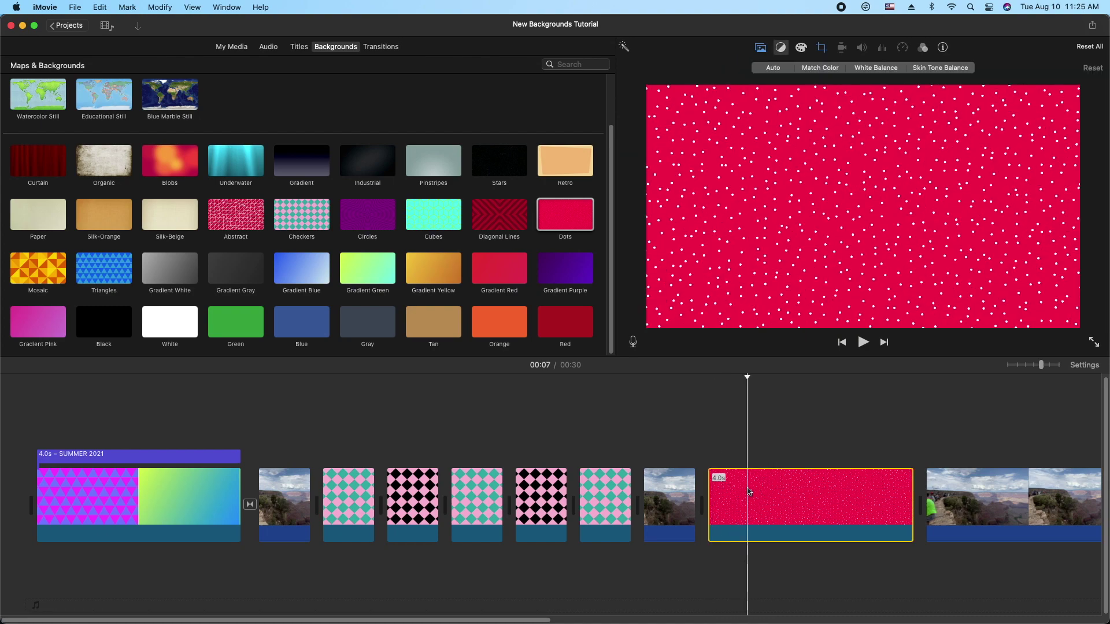
pyautogui.click(821, 47)
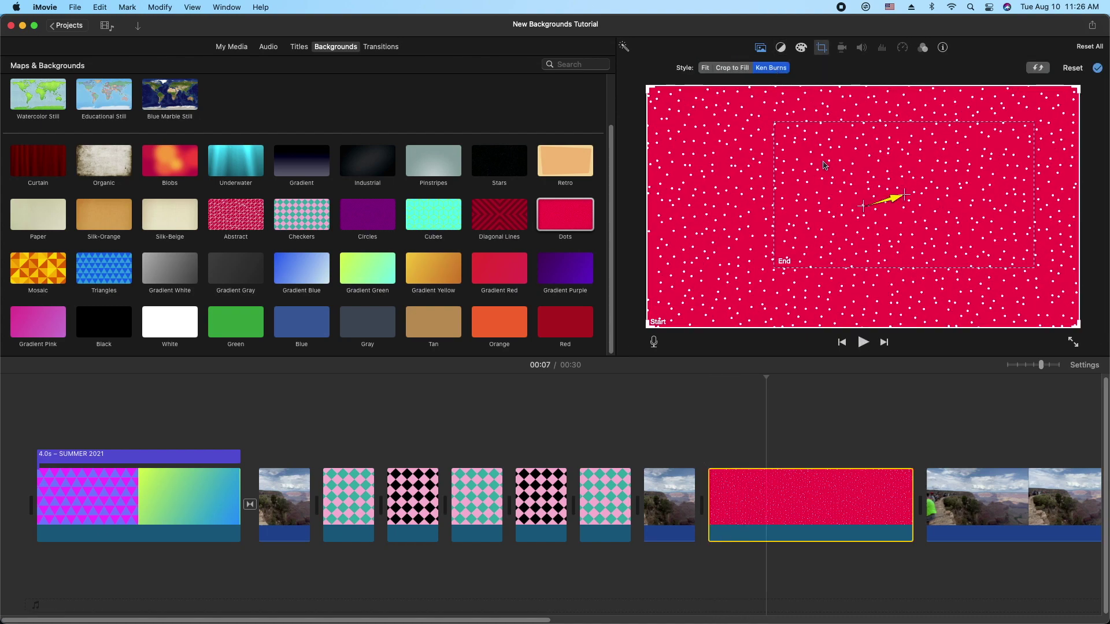
pyautogui.moveTo(653, 329); pyautogui.dragTo(800, 248)
pyautogui.moveTo(971, 179); pyautogui.dragTo(891, 176)
pyautogui.click(1015, 243)
pyautogui.moveTo(948, 262); pyautogui.dragTo(894, 327)
pyautogui.moveTo(982, 327); pyautogui.dragTo(1016, 339)
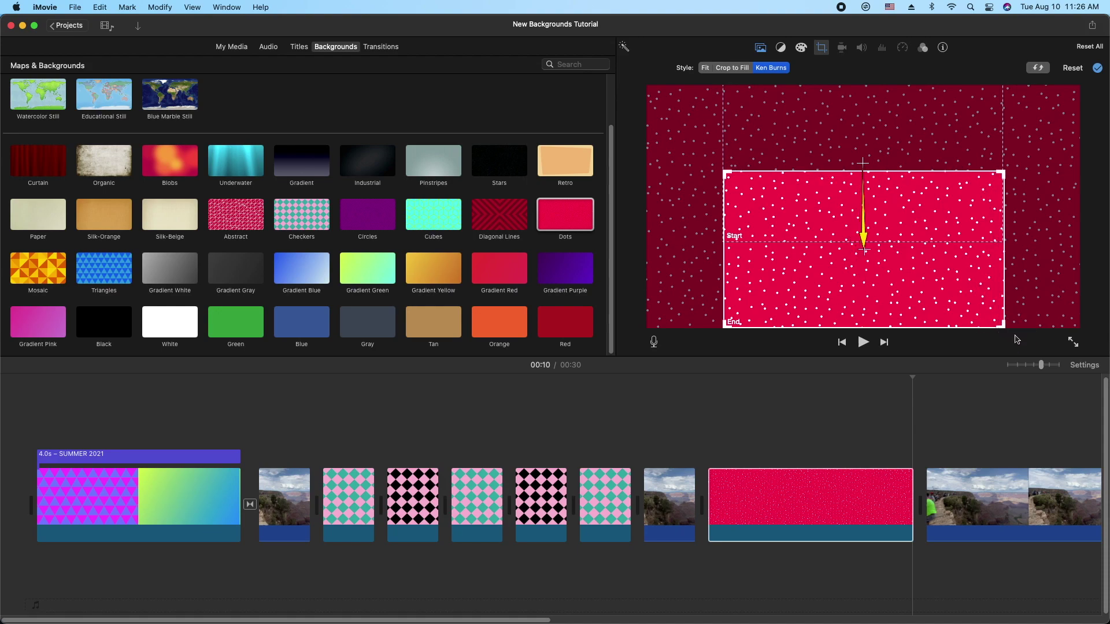
pyautogui.click(1097, 66)
# Step: Preview the zoom, then swap the Ken Burns start and end frames for an upward pan
pyautogui.click(693, 414)
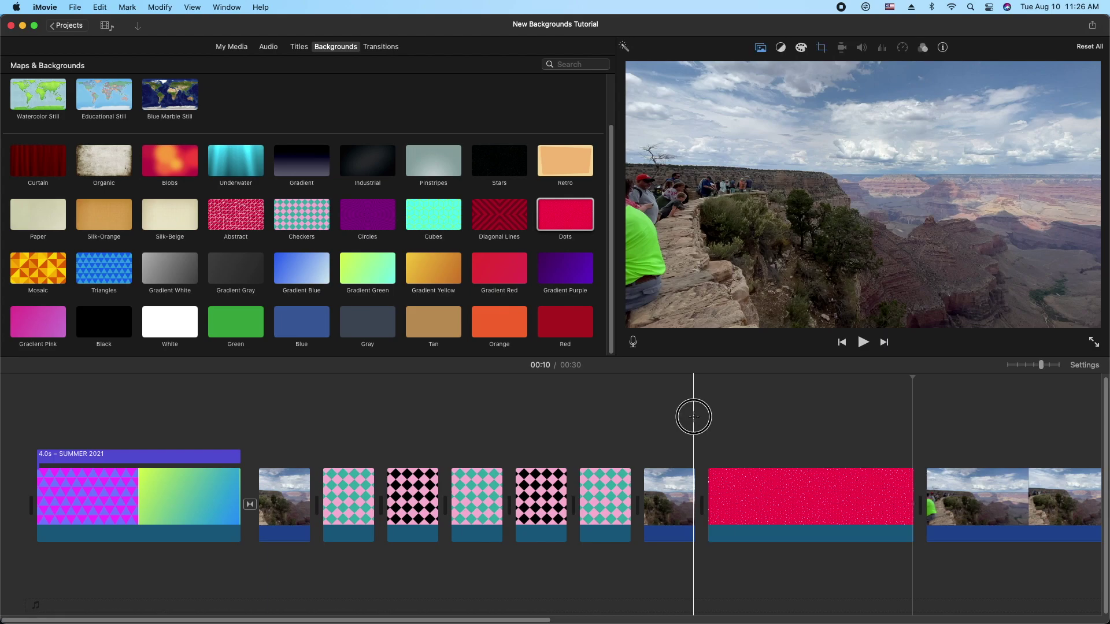
pyautogui.press('space')
pyautogui.click(802, 485)
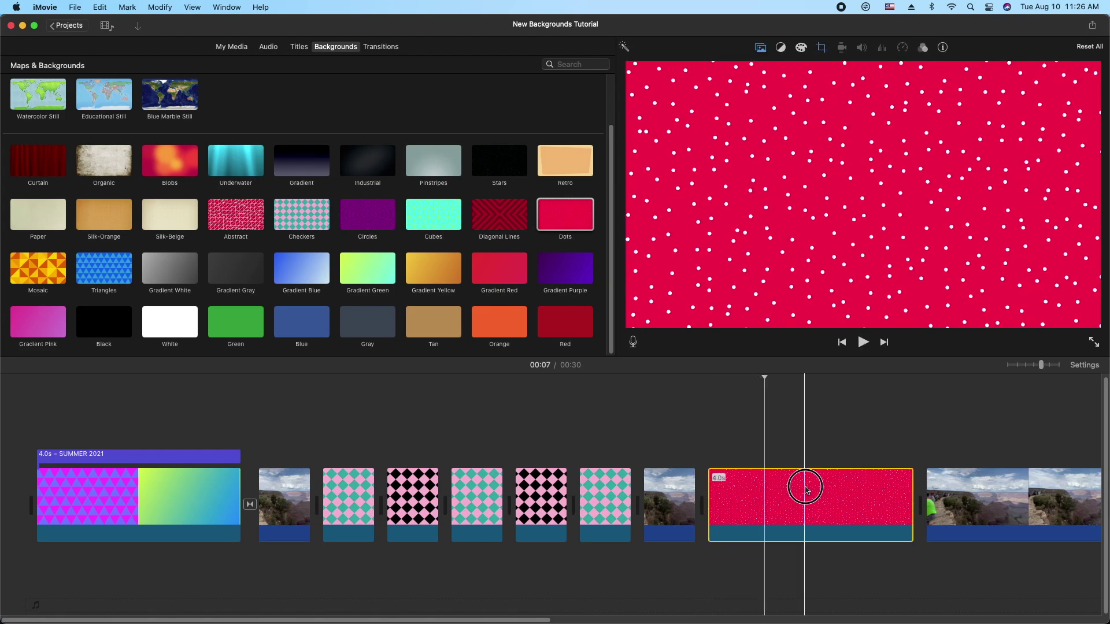
pyautogui.click(822, 48)
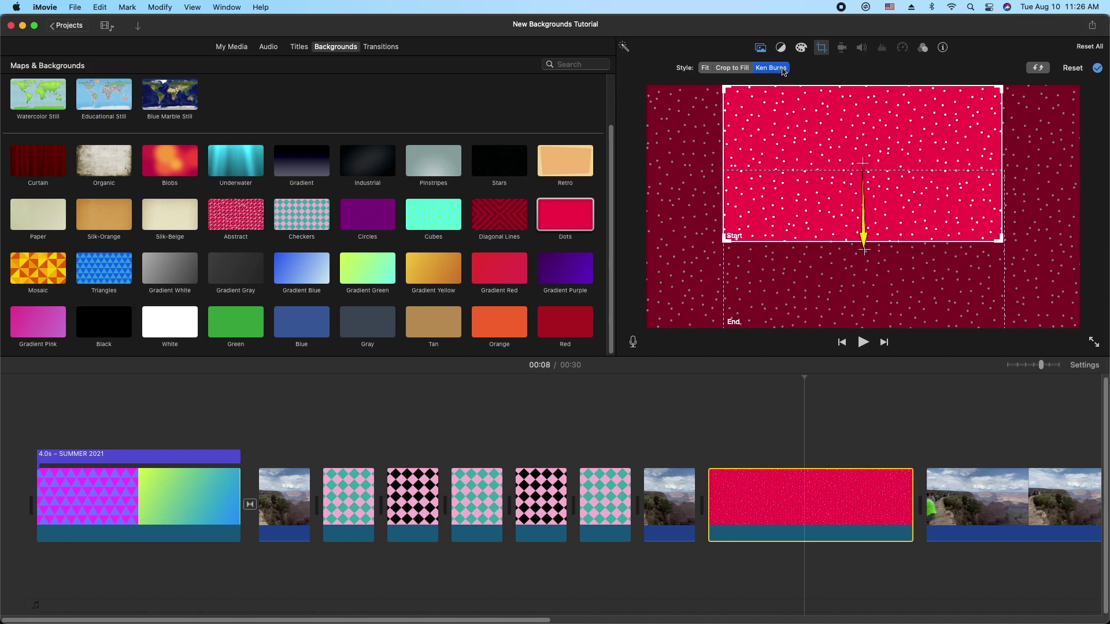
pyautogui.click(1036, 67)
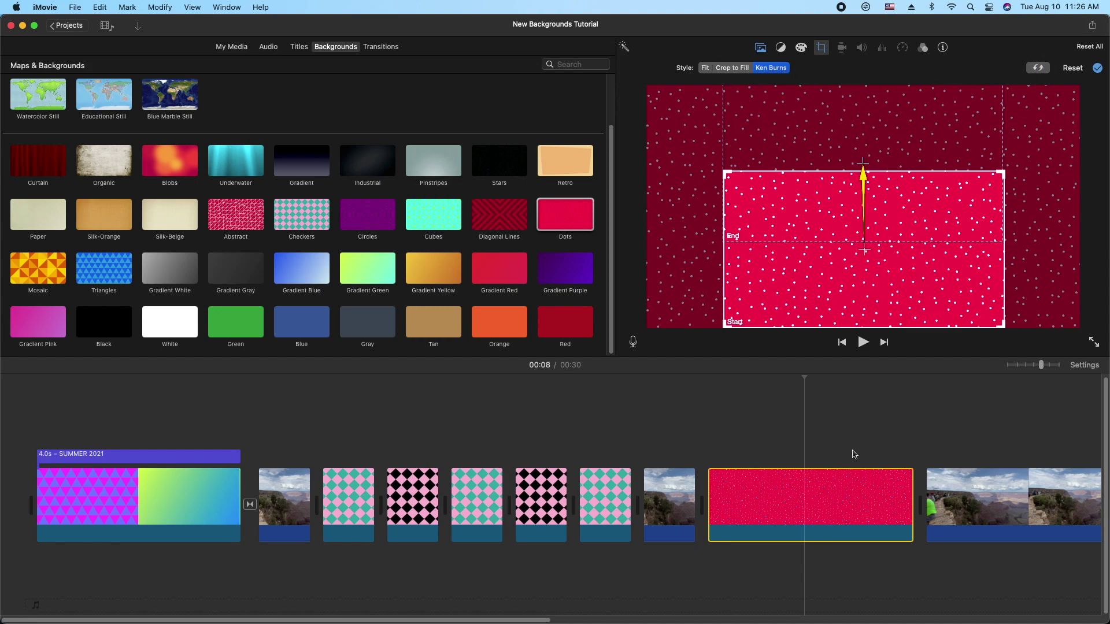
pyautogui.press('space')
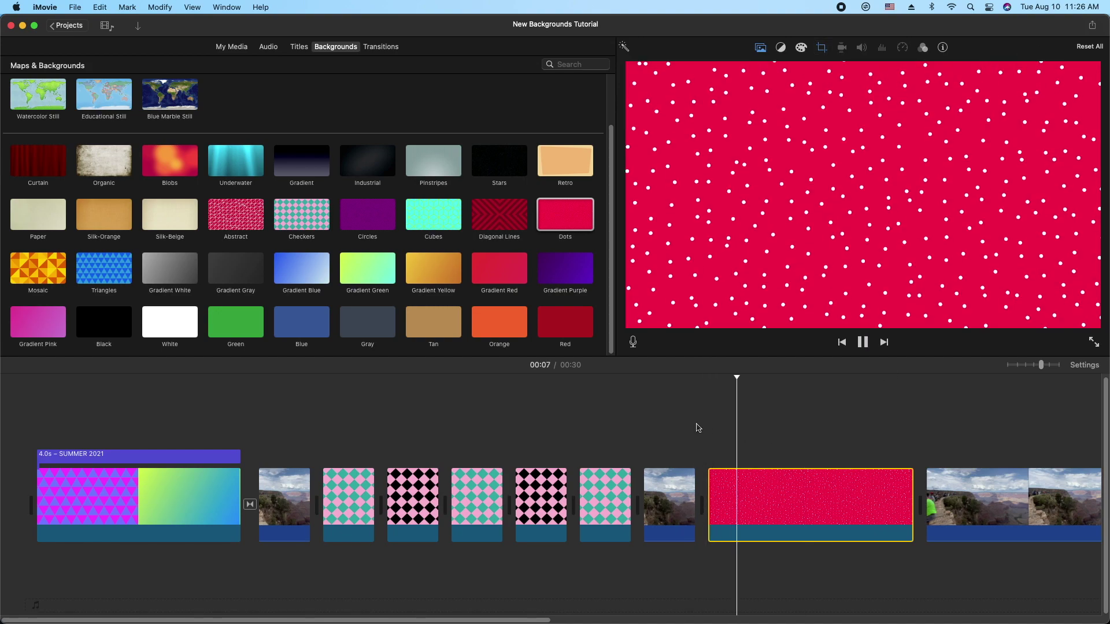
# Step: Trim the Dots clip short, drag it back out to full length, and show its colour settings
pyautogui.click(849, 488)
pyautogui.moveTo(902, 498); pyautogui.dragTo(758, 501)
pyautogui.press('space')
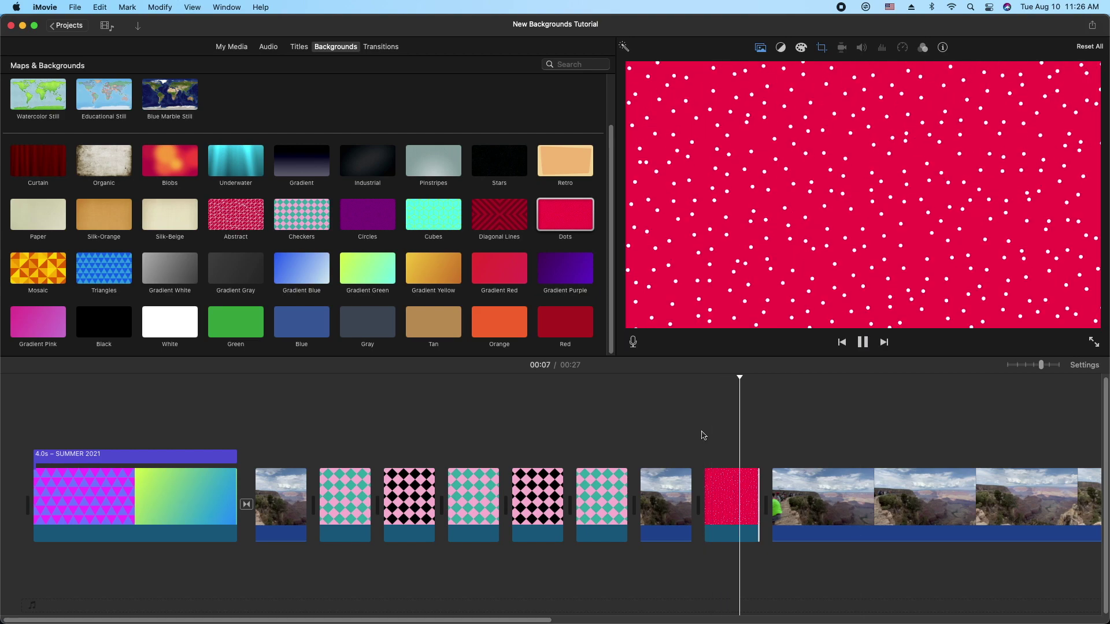
pyautogui.click(738, 494)
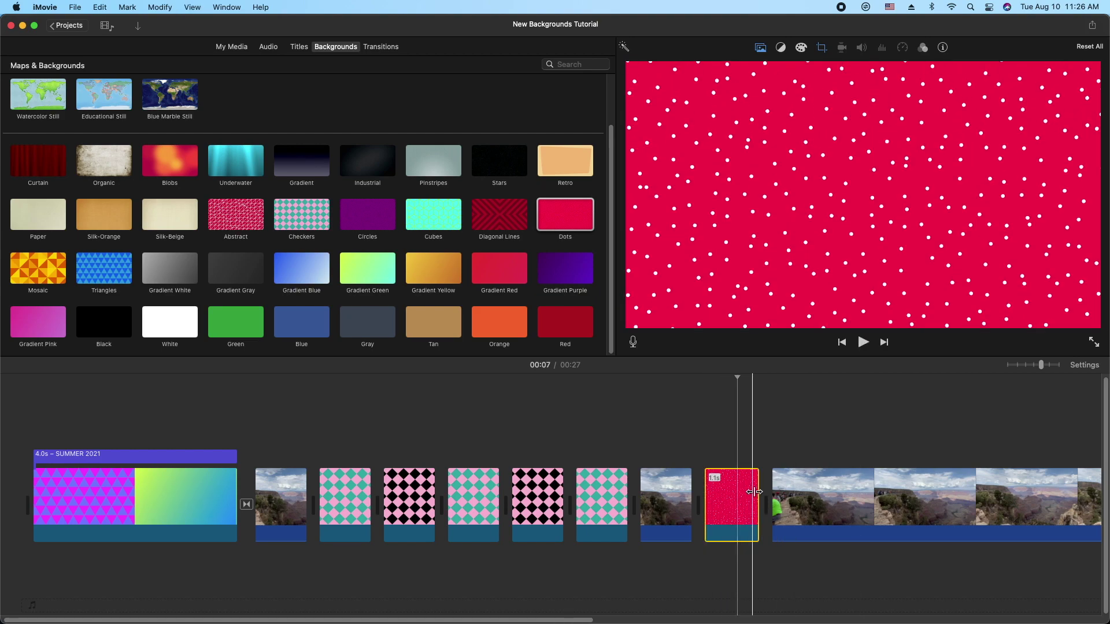
pyautogui.moveTo(755, 491); pyautogui.dragTo(931, 492)
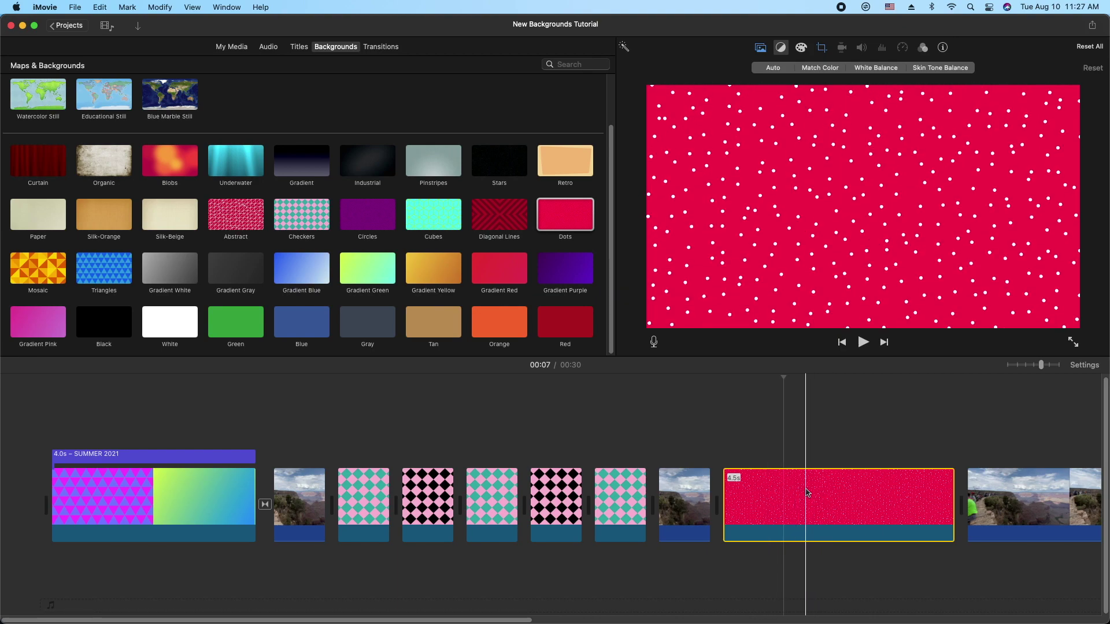
pyautogui.click(760, 49)
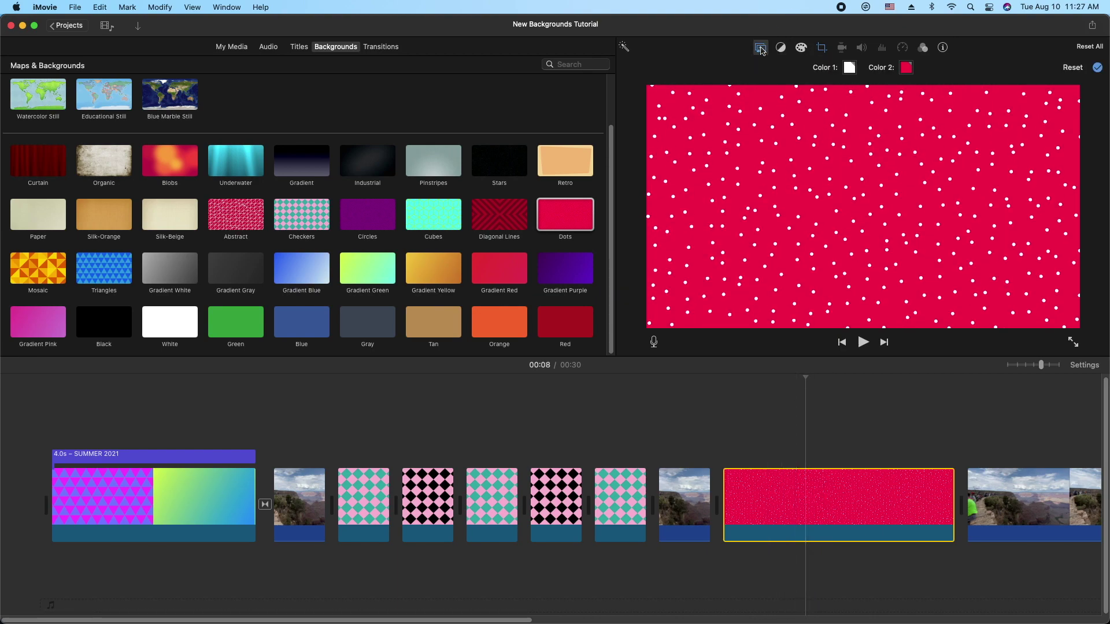
# Step: Make the Dots background's Color 2 green and place it above the canyon clip as a cutaway
pyautogui.click(905, 67)
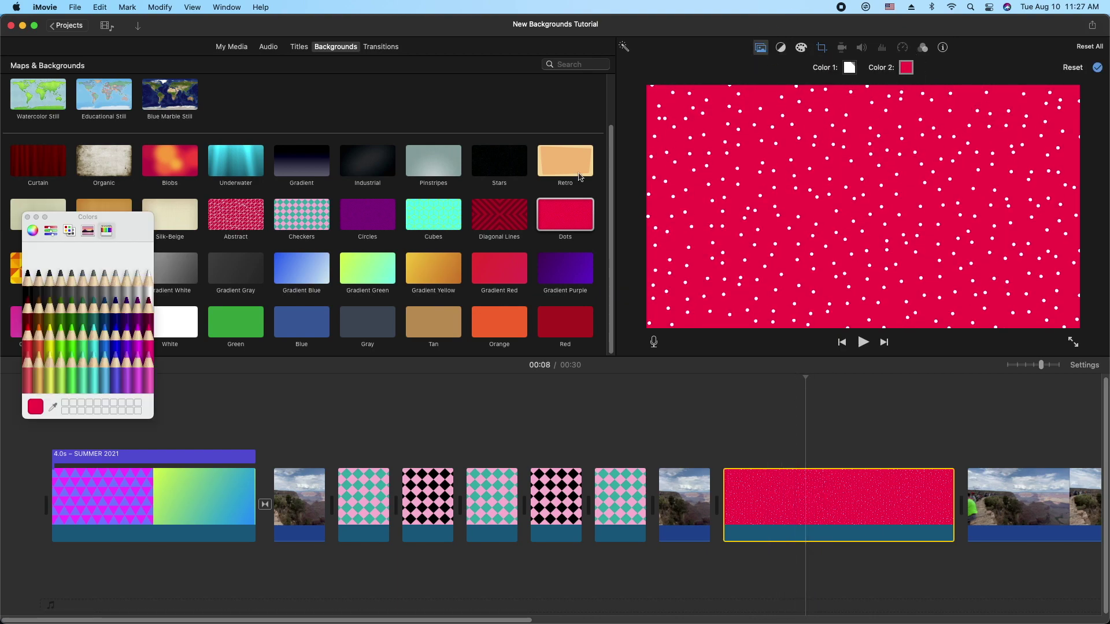
pyautogui.click(71, 345)
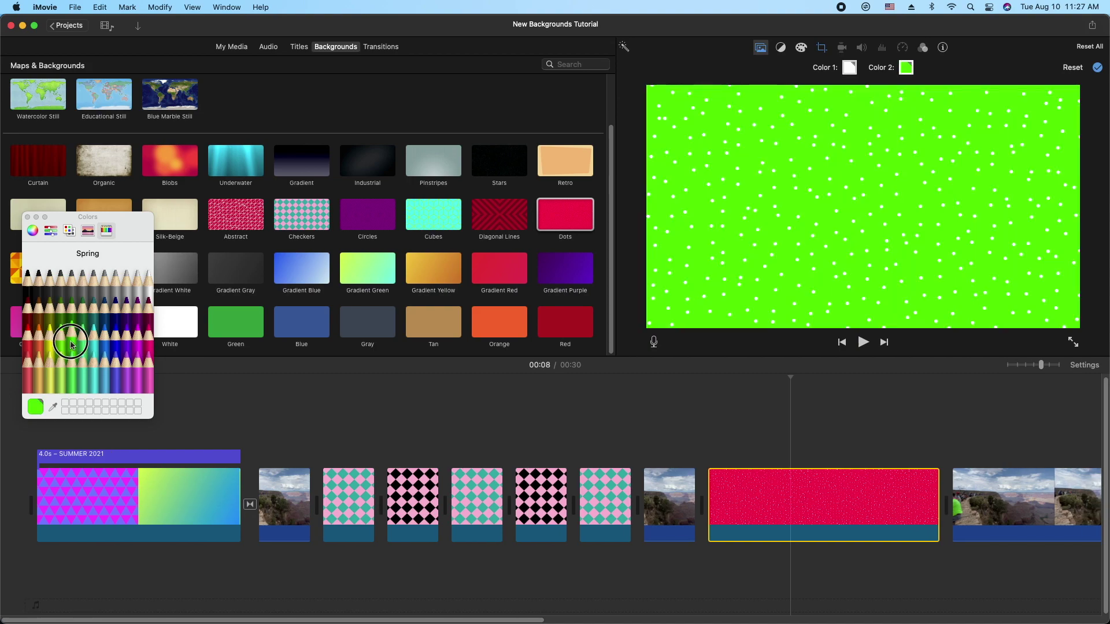
pyautogui.click(793, 502)
pyautogui.moveTo(793, 502); pyautogui.dragTo(780, 429)
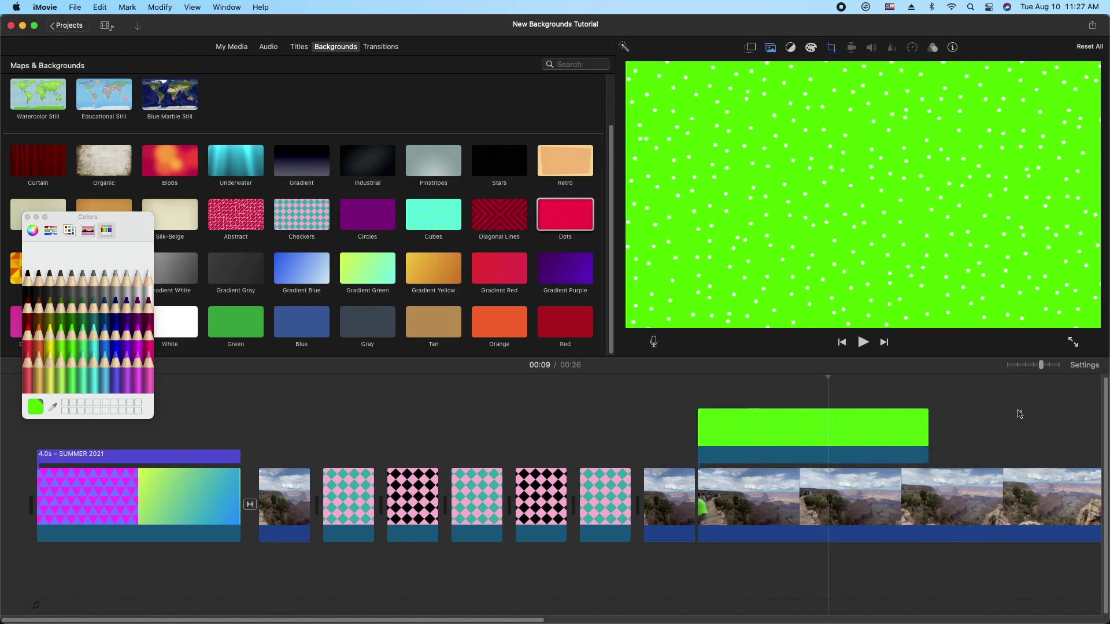
pyautogui.click(799, 424)
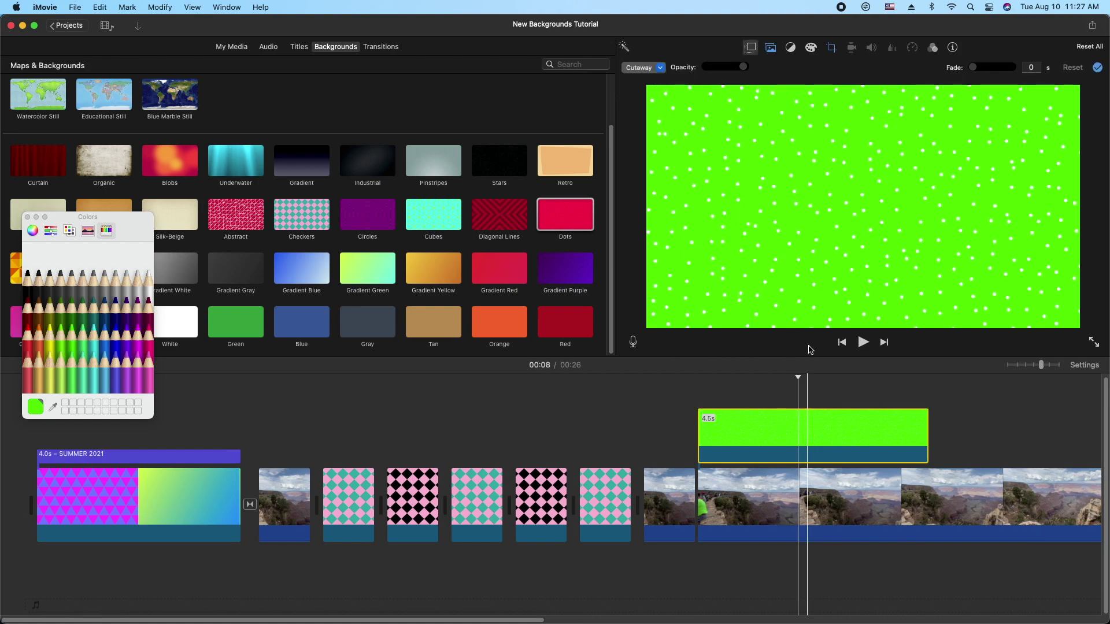
# Step: Apply the Green/Blue Screen overlay to the Dots clip and play the white dots over the canyon
pyautogui.click(661, 68)
pyautogui.click(655, 94)
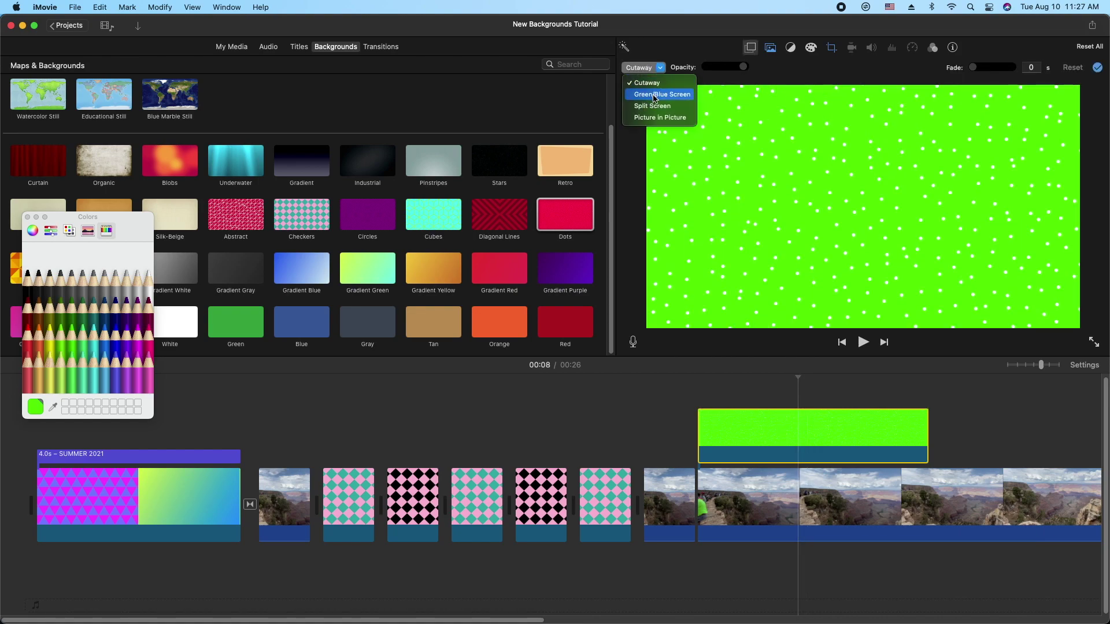
pyautogui.click(685, 393)
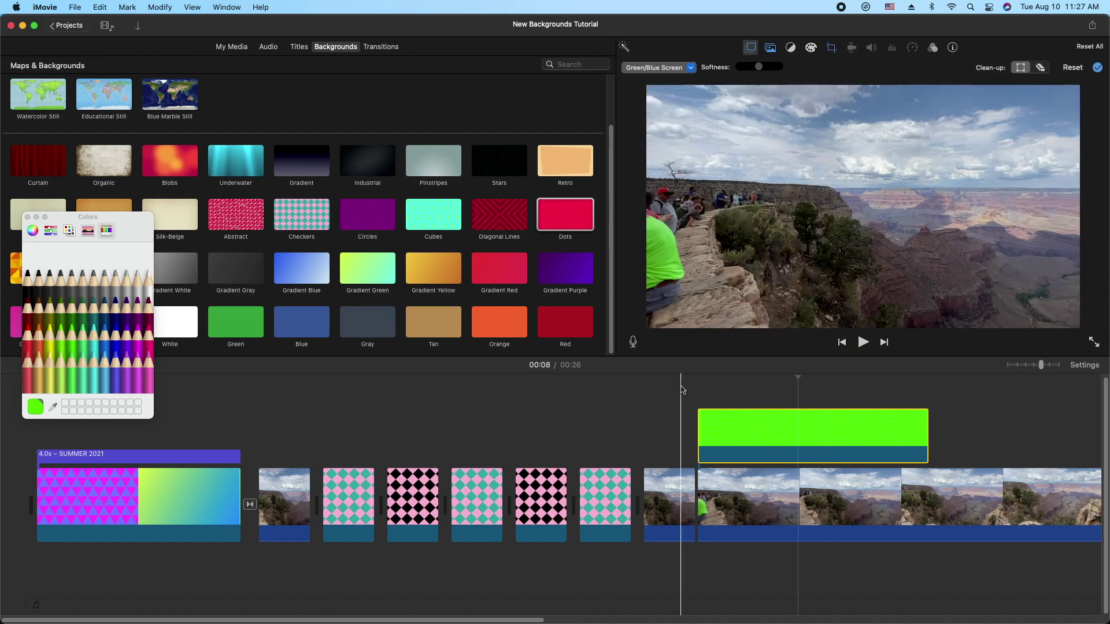
pyautogui.press('space')
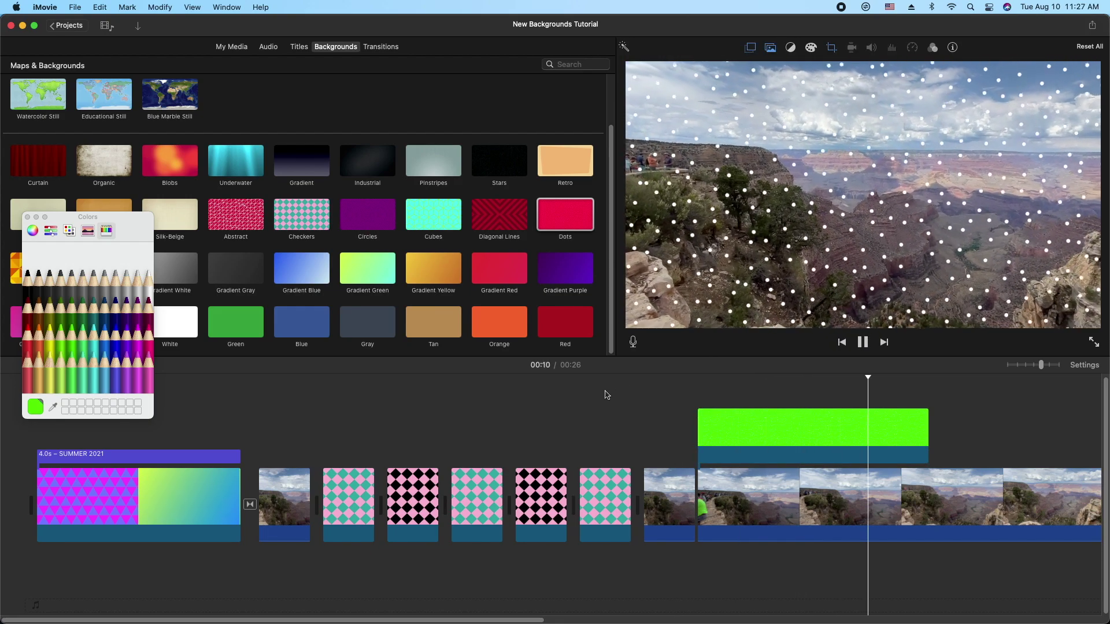
pyautogui.press('space')
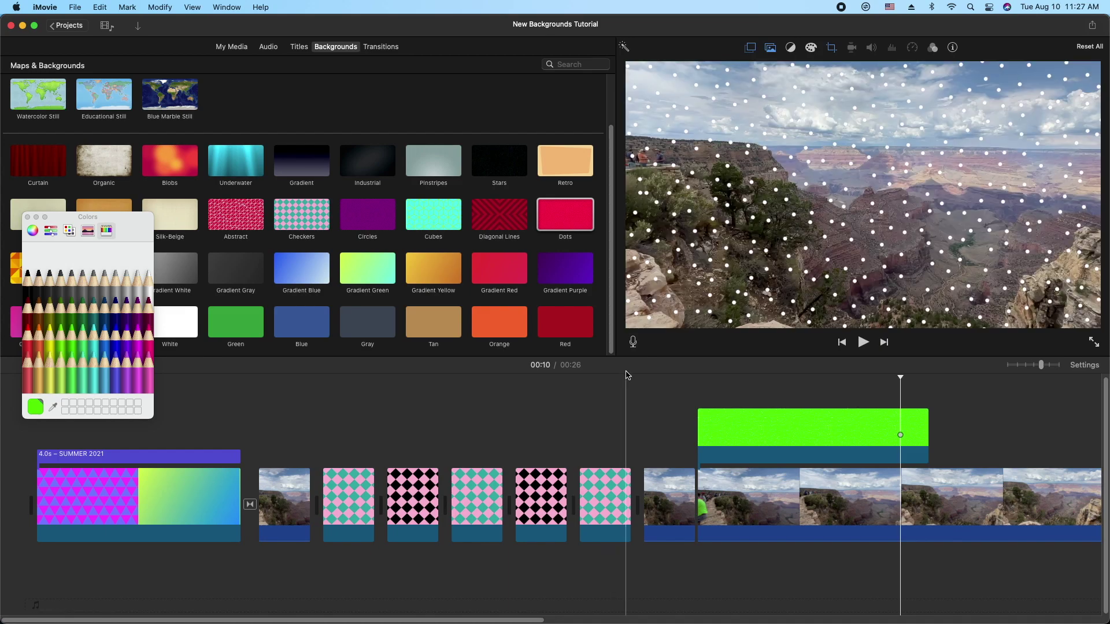
pyautogui.click(700, 382)
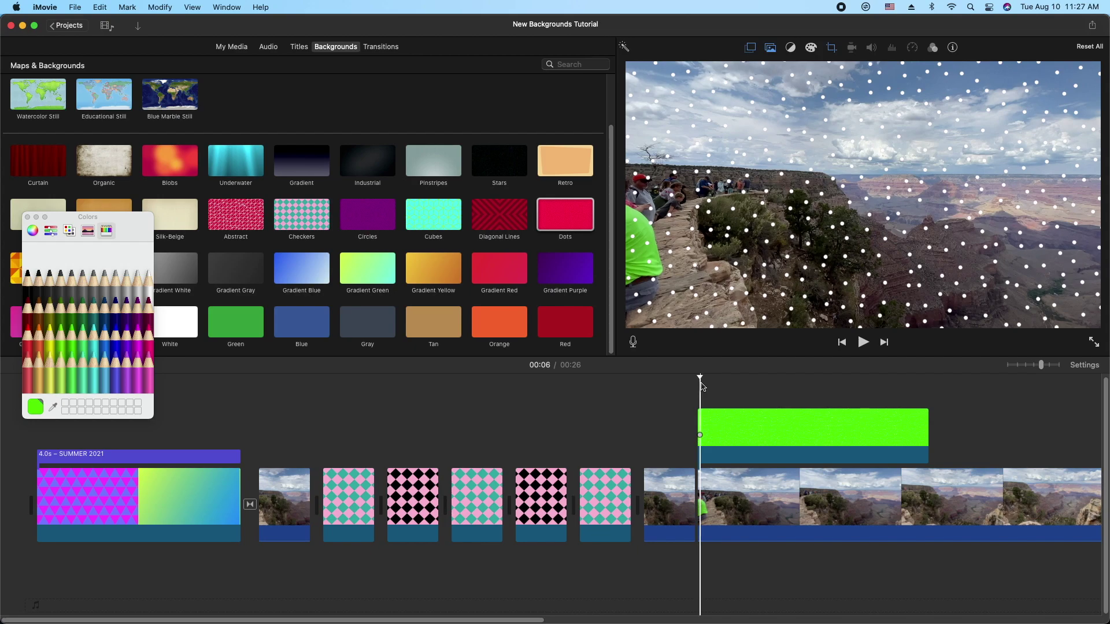
pyautogui.press('space')
pyautogui.press('space')
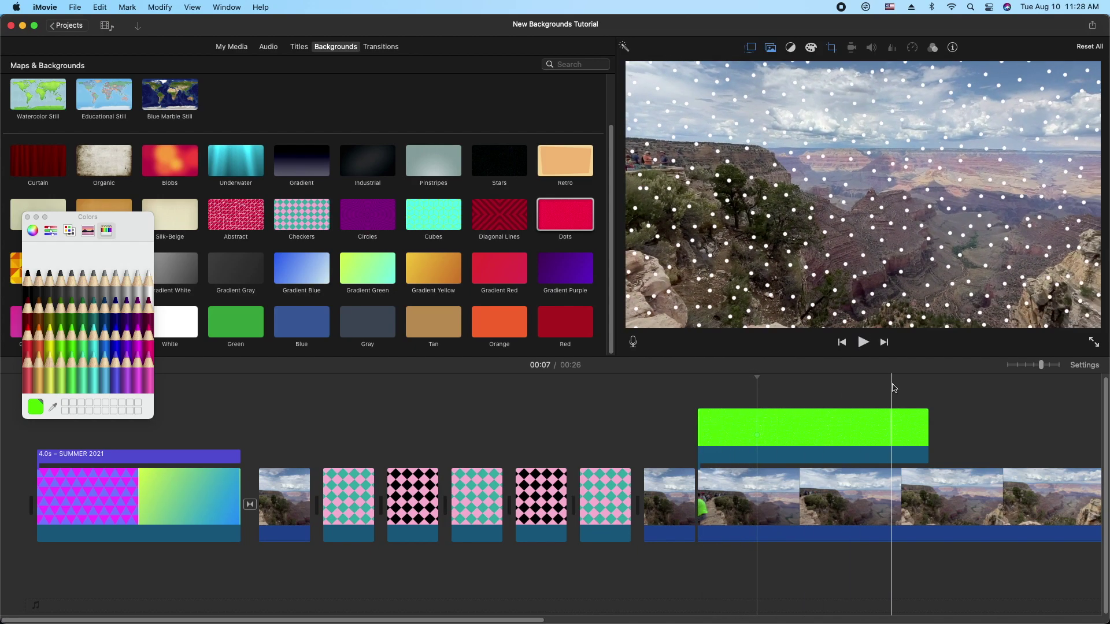